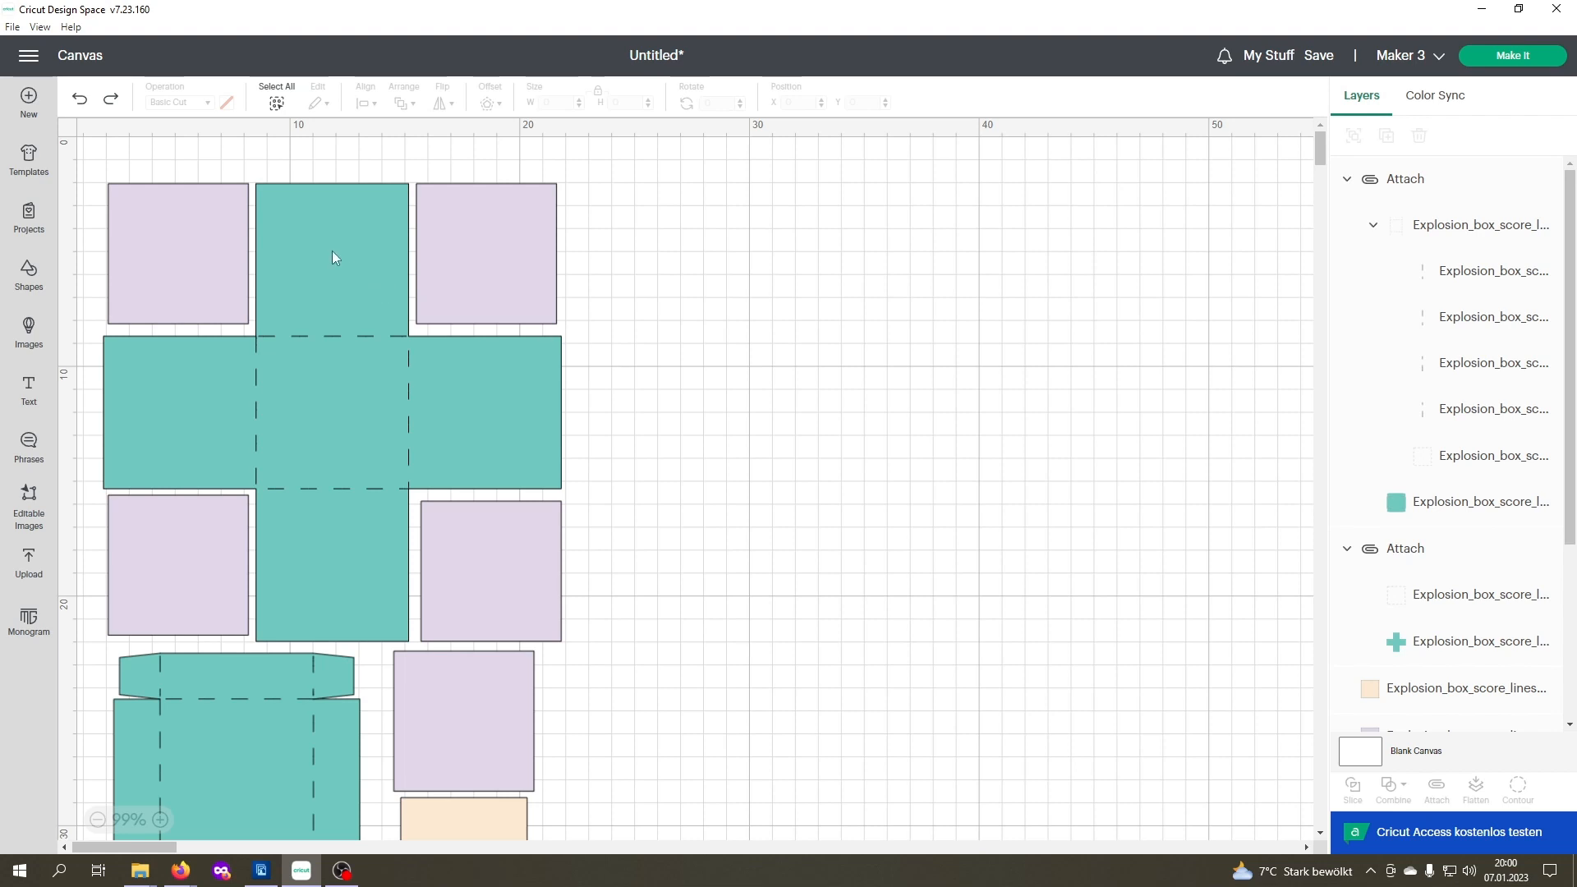
Step: Move the teal cross with the dashed score lines onto the empty canvas area beside the lilac squares
{"action": "left_click_drag", "start_coordinate": [328, 248], "coordinate": [887, 271]}
{"action": "left_click", "coordinate": [728, 263]}
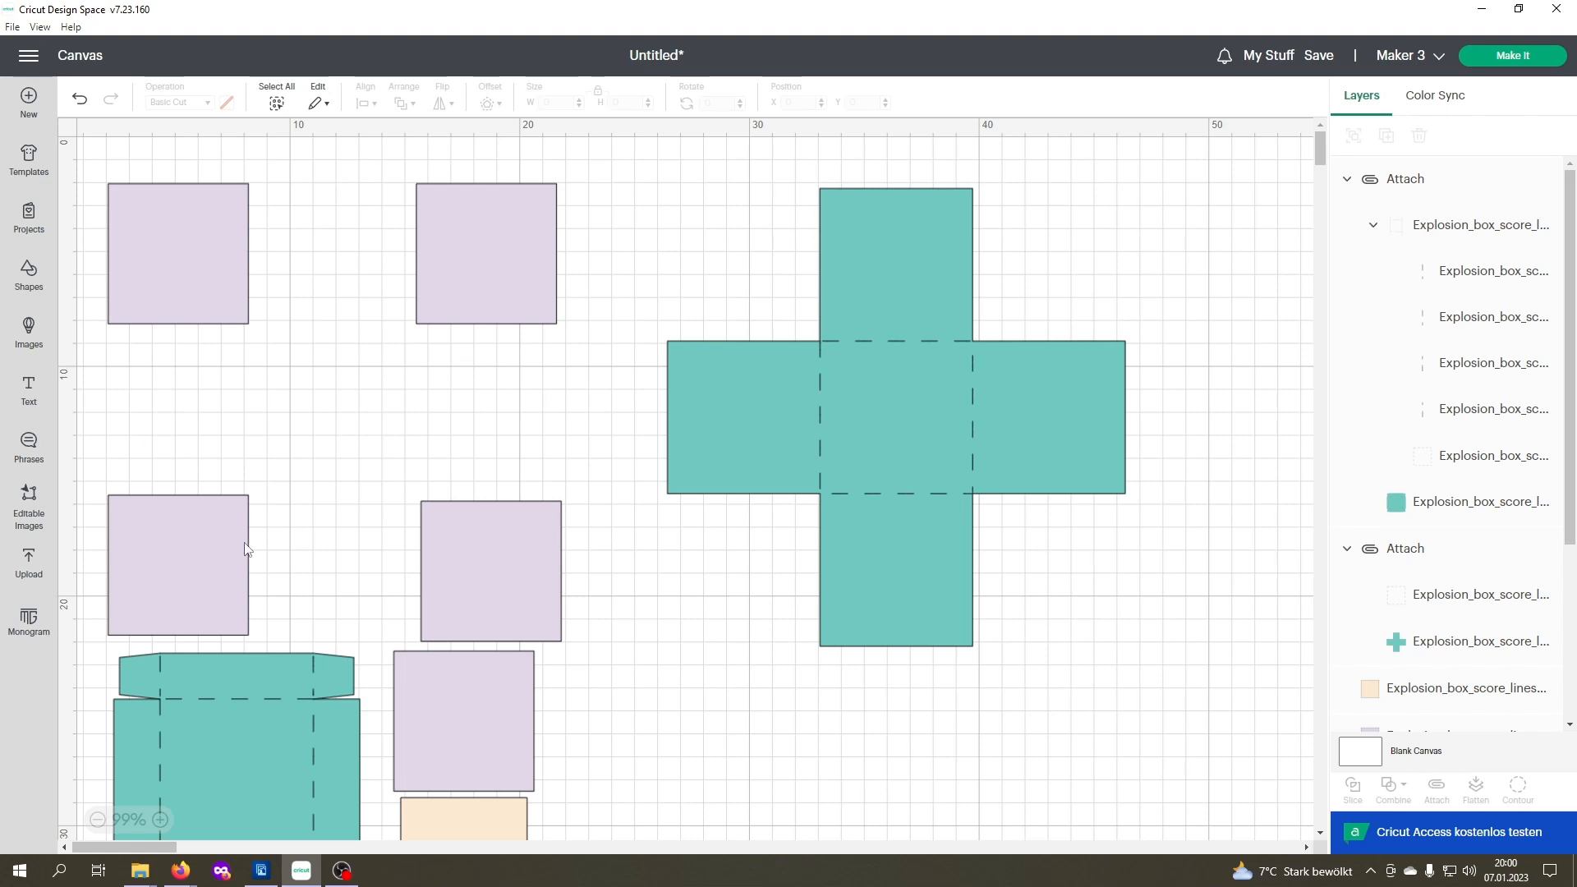
Step: Add a heart shape, shrink it to about 3.15 x 2.78 cm and place it centrally on the lower-left lilac square
{"action": "left_click", "coordinate": [39, 280]}
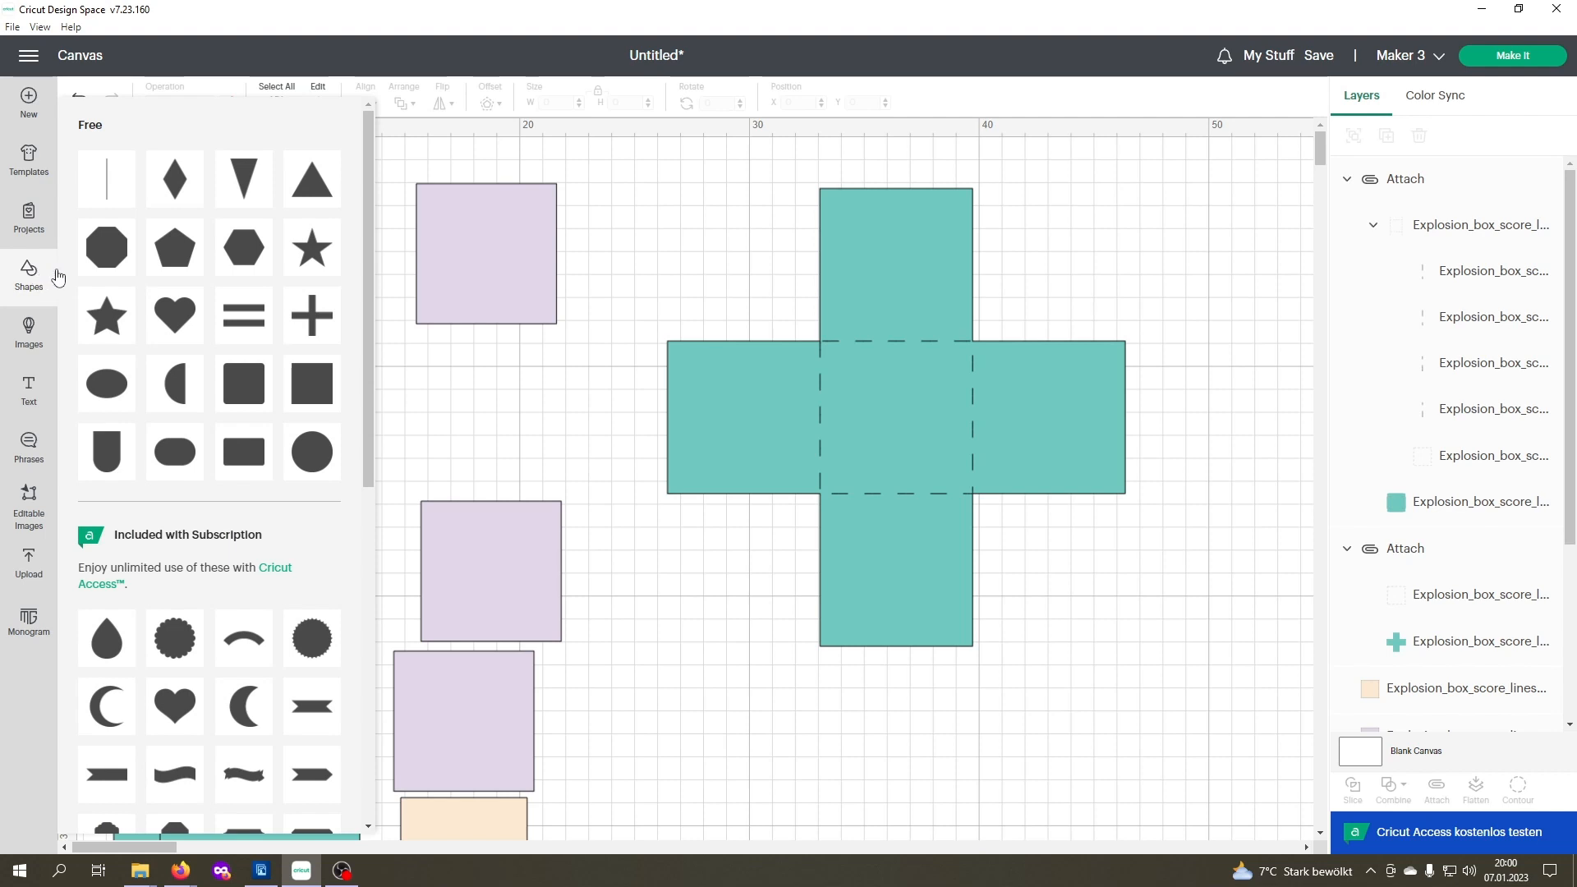
{"action": "left_click", "coordinate": [173, 327]}
{"action": "left_click_drag", "start_coordinate": [180, 211], "coordinate": [283, 444]}
{"action": "left_click_drag", "start_coordinate": [320, 496], "coordinate": [192, 563]}
{"action": "left_click", "coordinate": [147, 475]}
Step: Slice the heart out of the lilac square beneath it
{"action": "left_click_drag", "start_coordinate": [85, 458], "coordinate": [278, 653]}
{"action": "left_click", "coordinate": [369, 104]}
{"action": "left_click", "coordinate": [373, 274]}
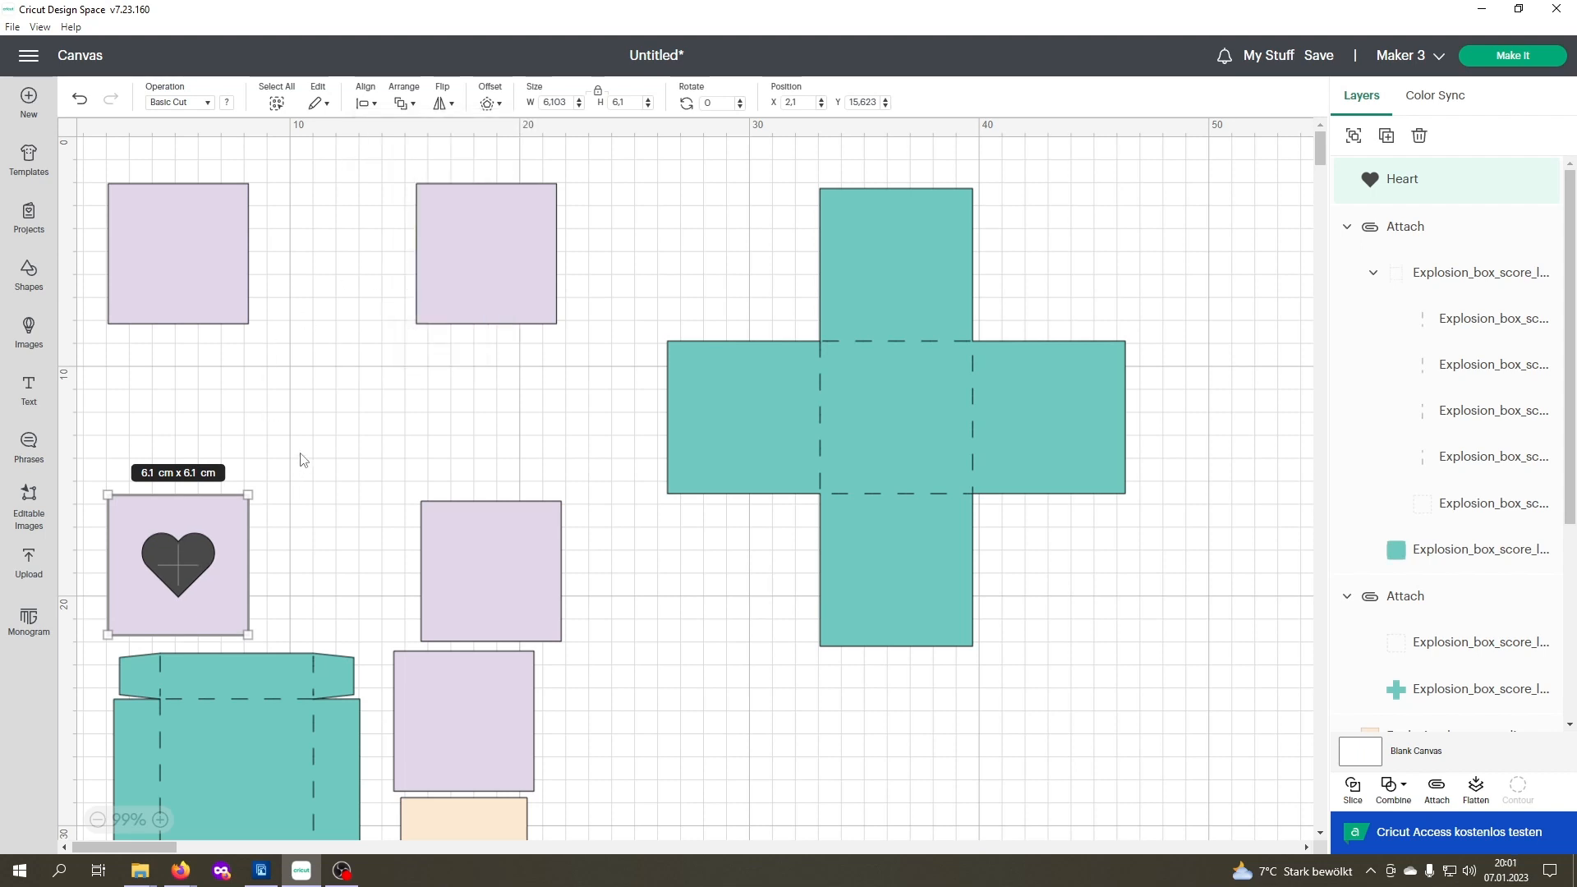
{"action": "left_click", "coordinate": [302, 460]}
{"action": "left_click_drag", "start_coordinate": [103, 466], "coordinate": [273, 644]}
{"action": "scroll", "coordinate": [1462, 455], "scroll_direction": "down", "scroll_amount": 4}
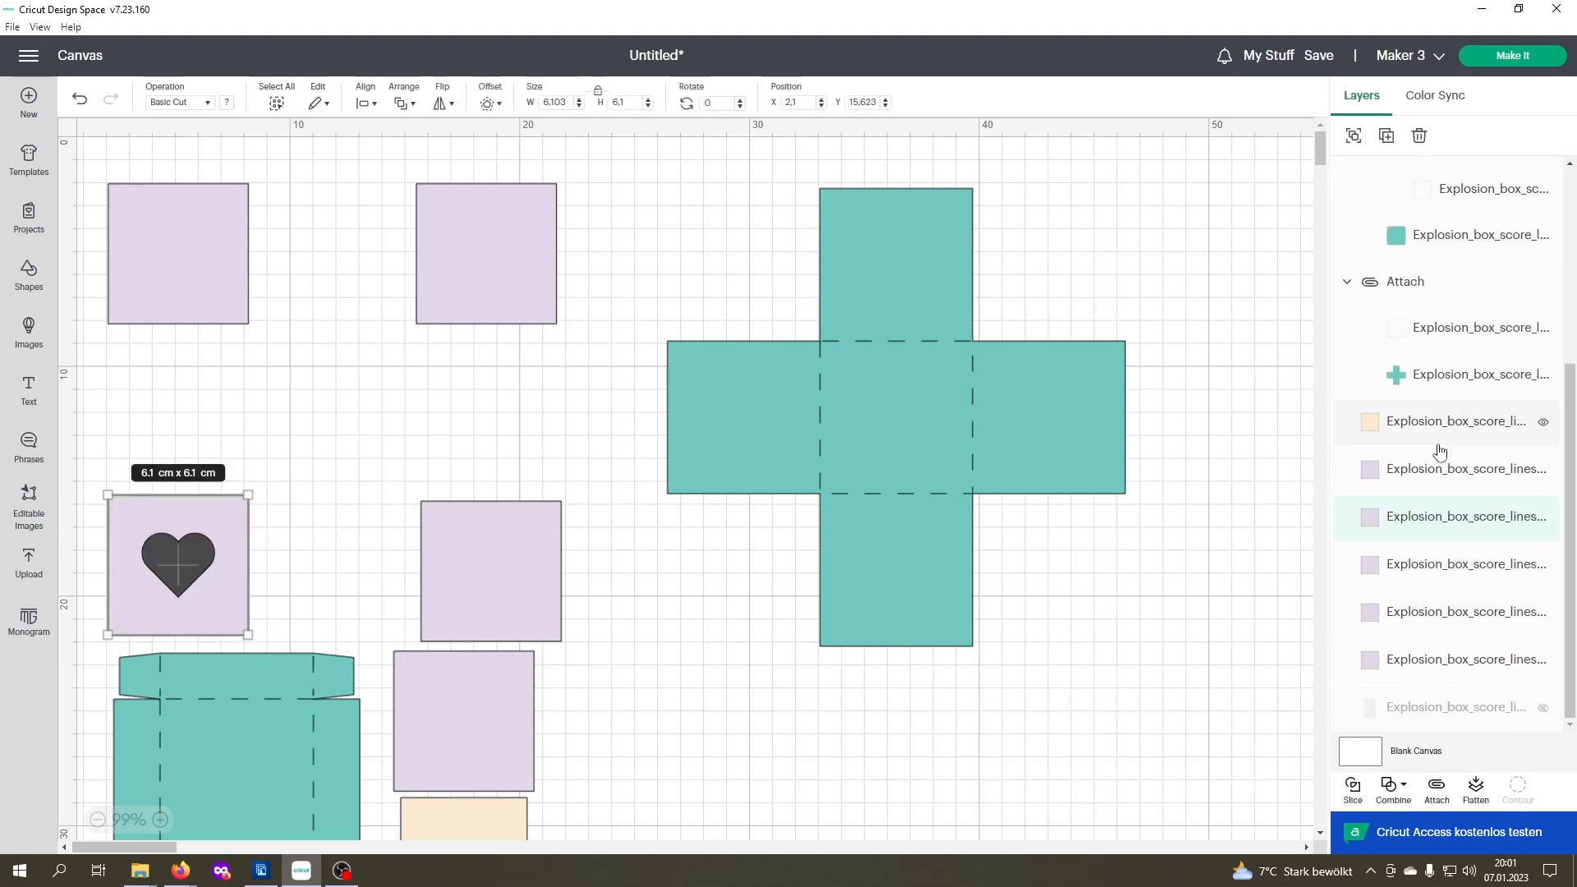
{"action": "left_click", "coordinate": [1354, 790]}
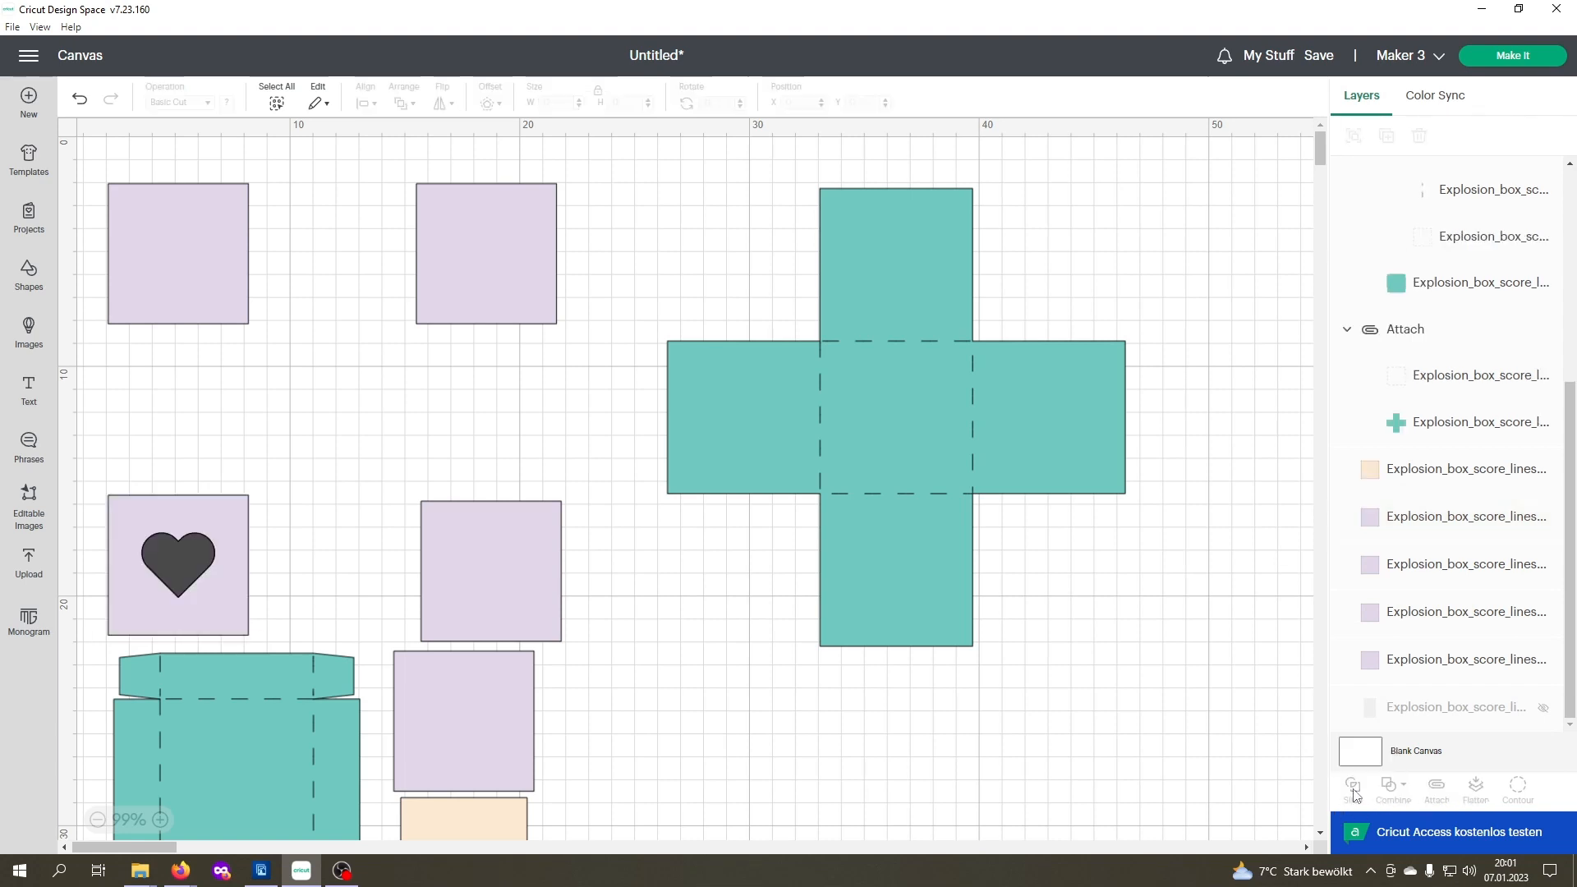
{"action": "scroll", "coordinate": [1483, 448], "scroll_direction": "up", "scroll_amount": 5}
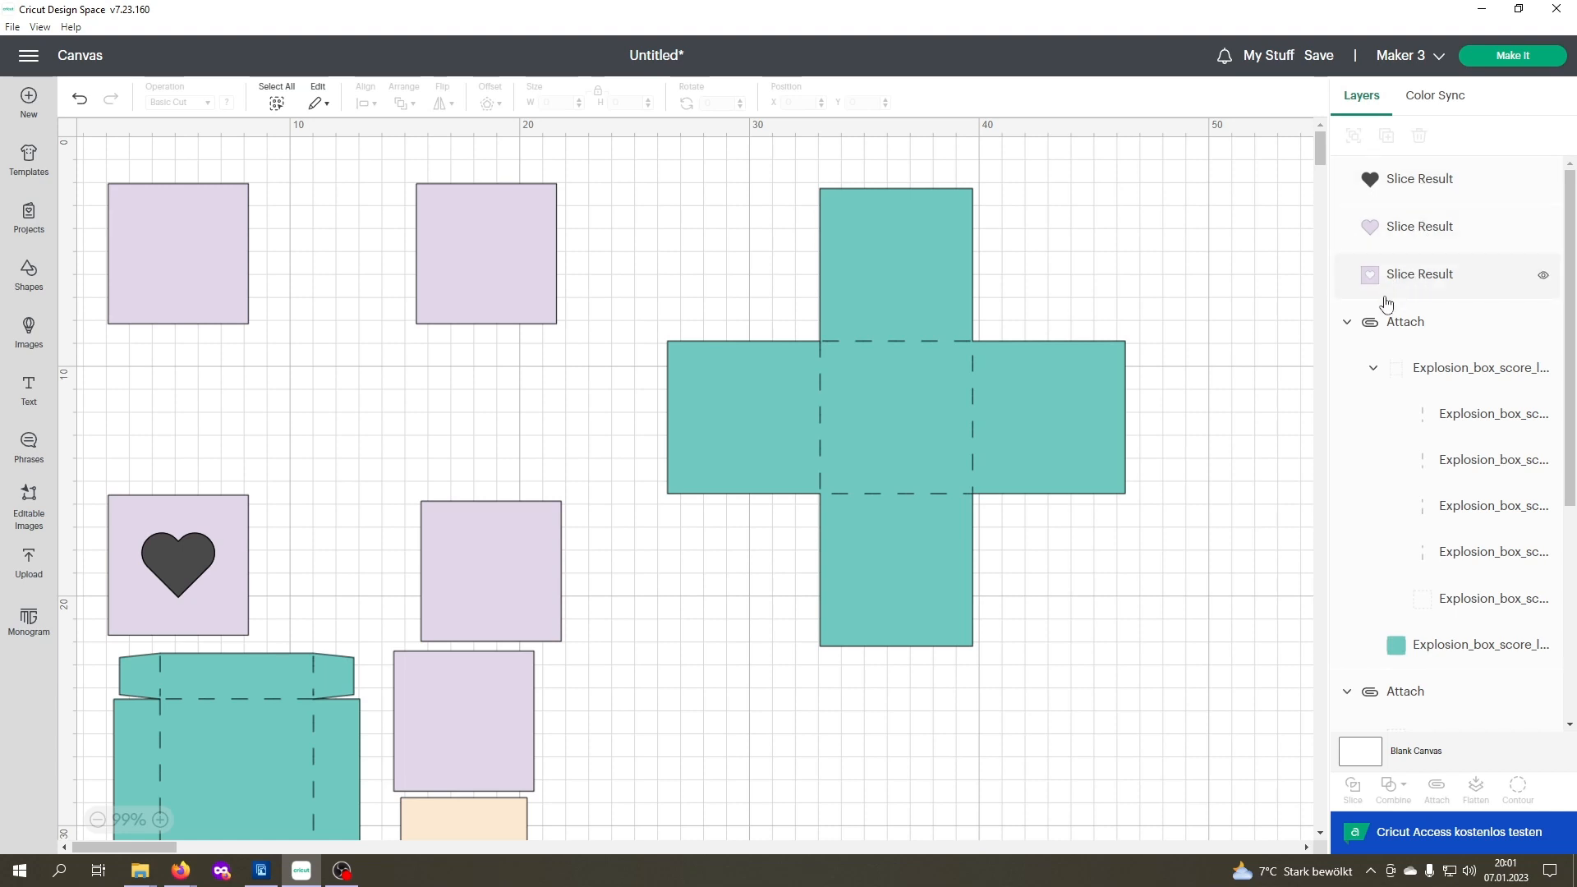
Step: Move the dark heart and the cut-out lilac heart above the square, and shift the square slightly aside
{"action": "left_click", "coordinate": [185, 563]}
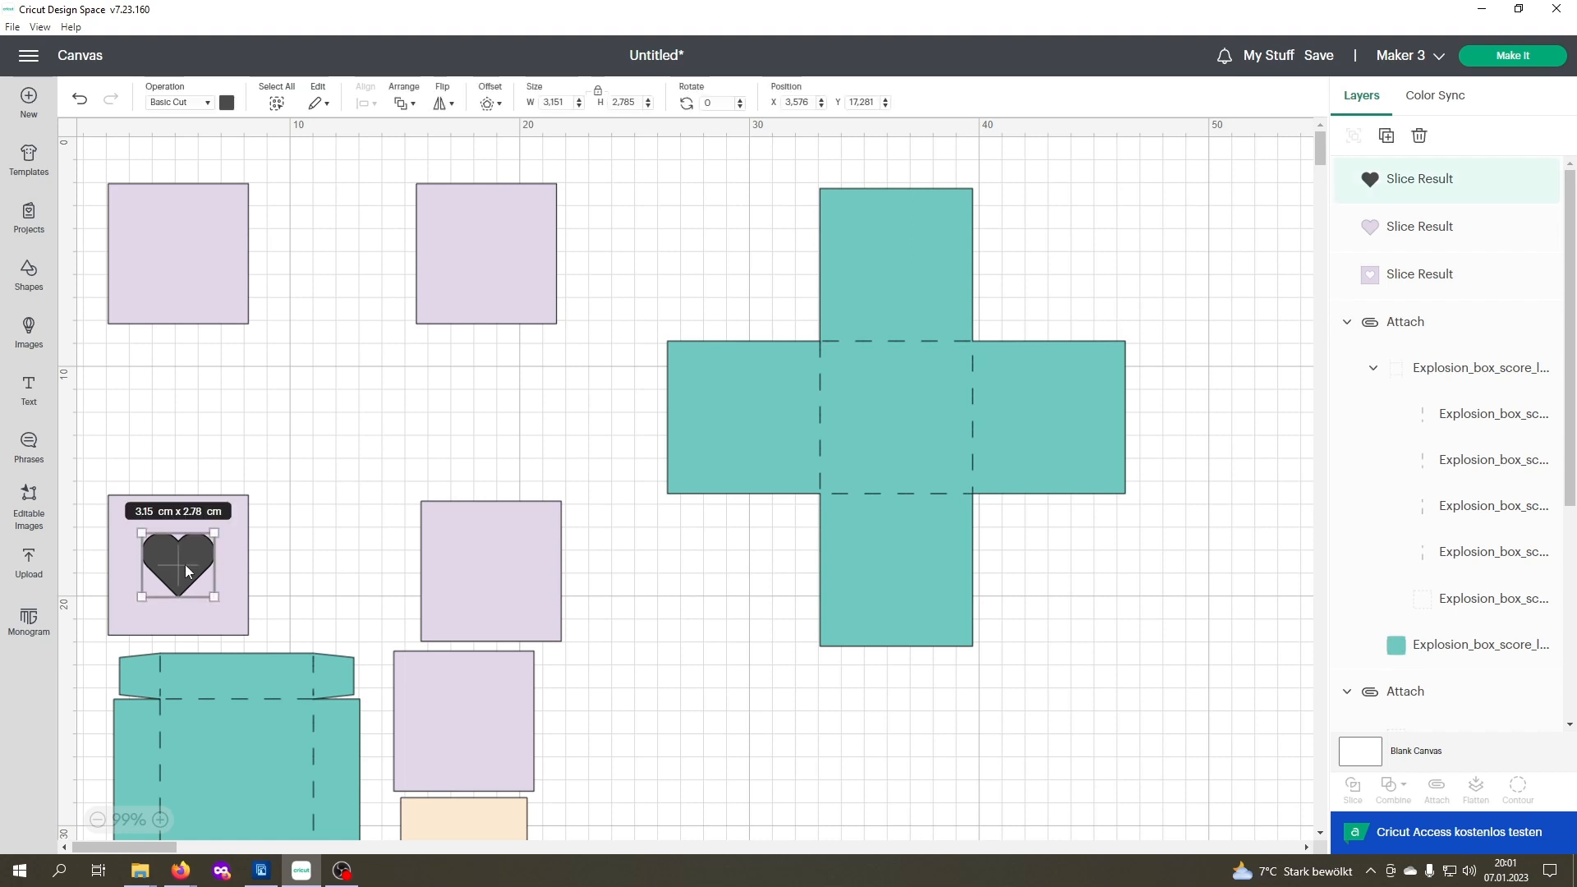
{"action": "left_click_drag", "start_coordinate": [185, 565], "coordinate": [154, 442]}
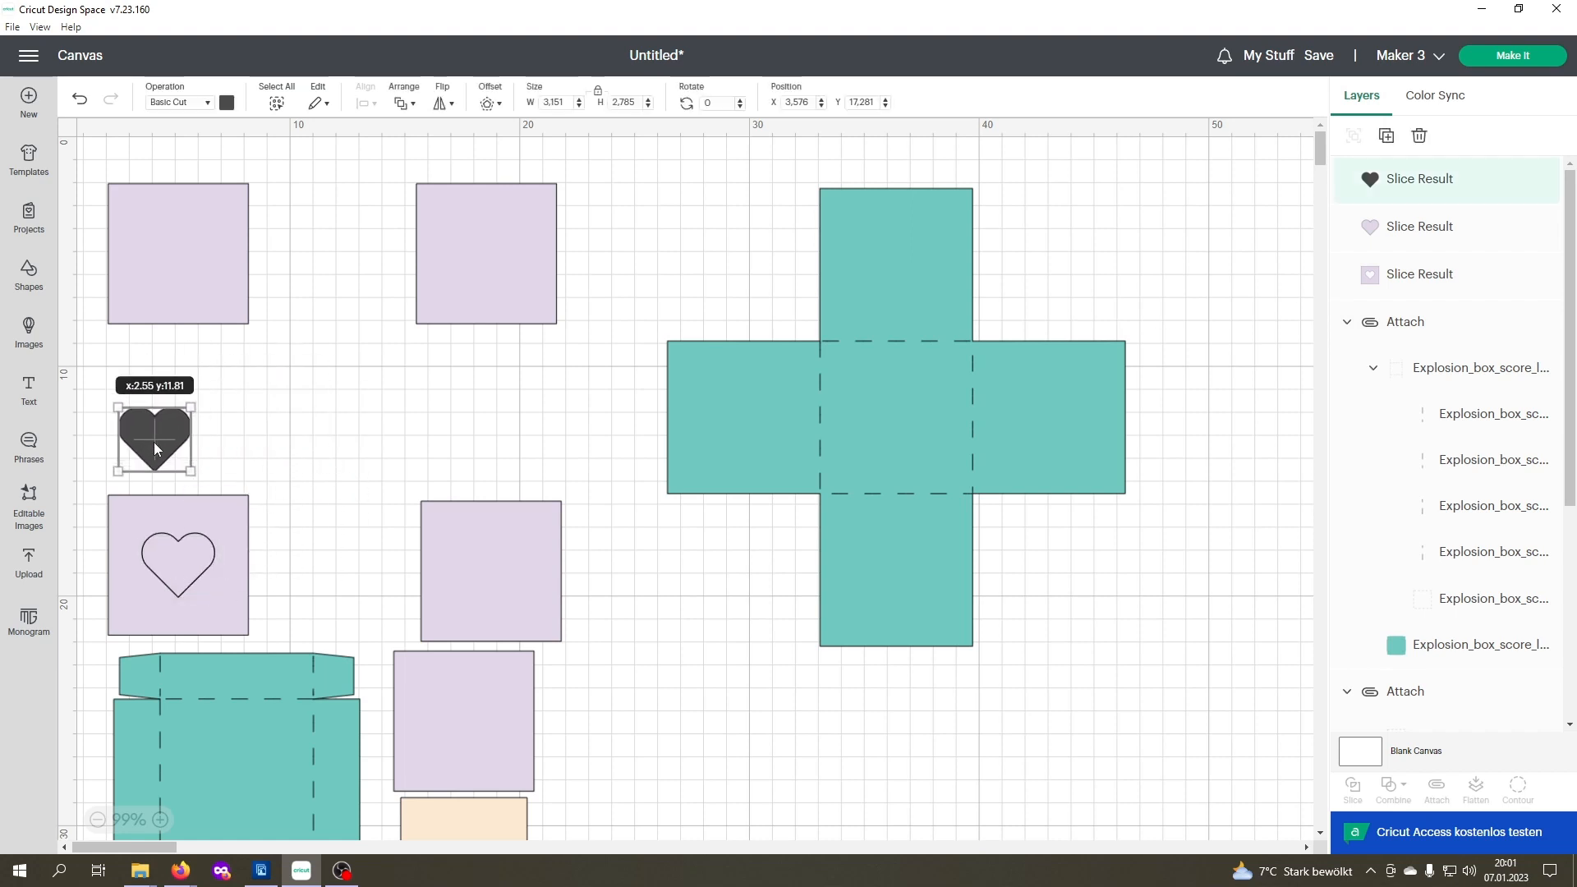
{"action": "left_click_drag", "start_coordinate": [174, 563], "coordinate": [236, 440]}
{"action": "left_click", "coordinate": [354, 548]}
{"action": "left_click_drag", "start_coordinate": [218, 526], "coordinate": [235, 496]}
{"action": "left_click", "coordinate": [365, 450]}
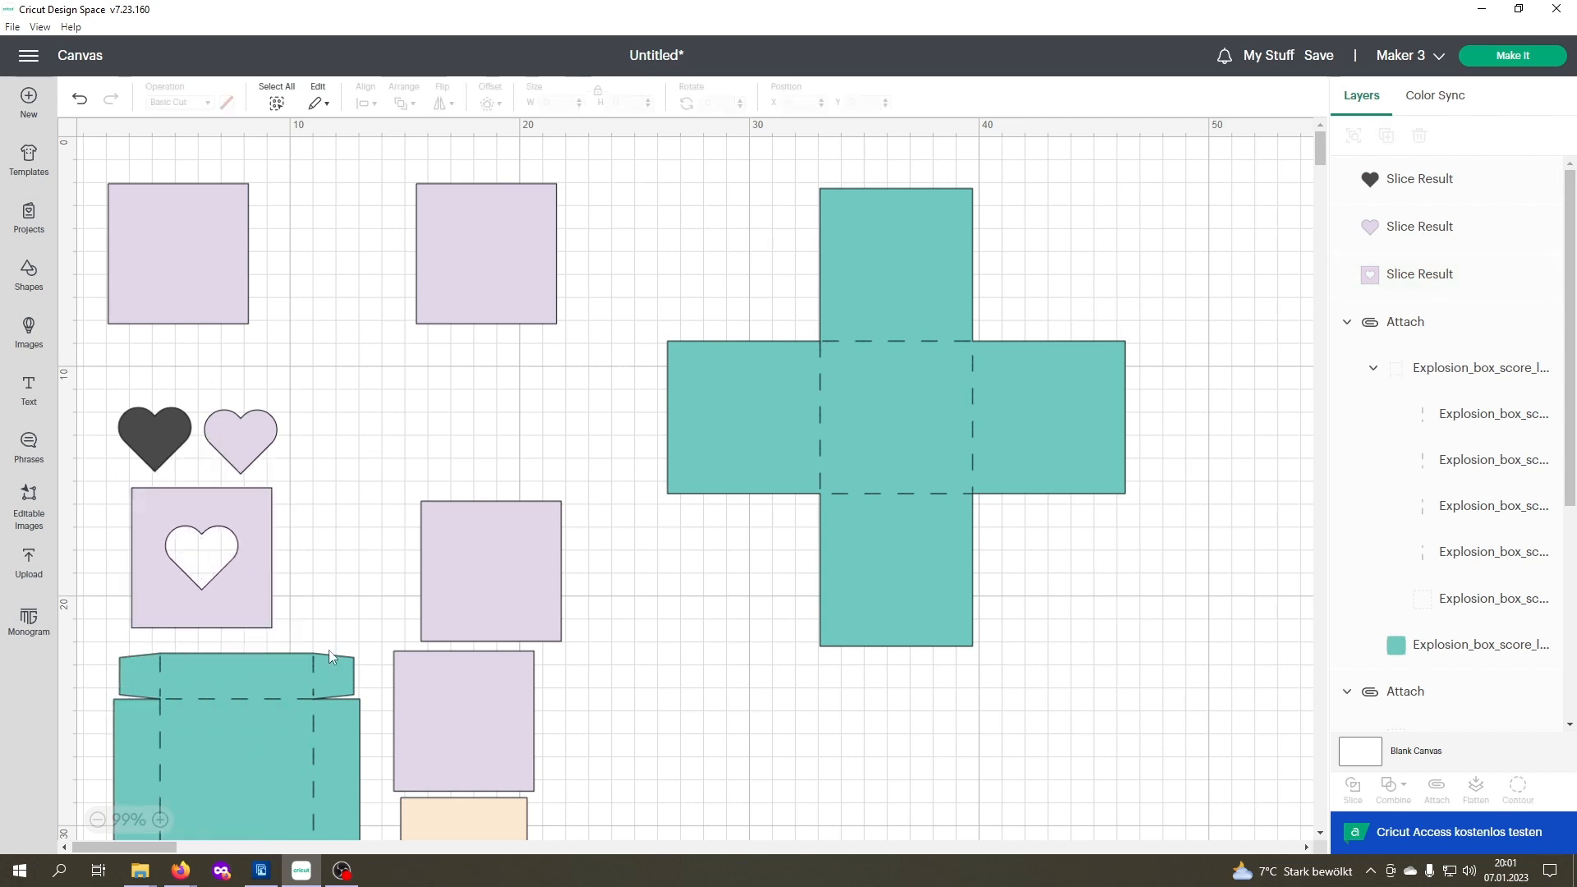
Step: Delete the cut-out lilac heart and the dark heart
{"action": "left_click", "coordinate": [263, 452]}
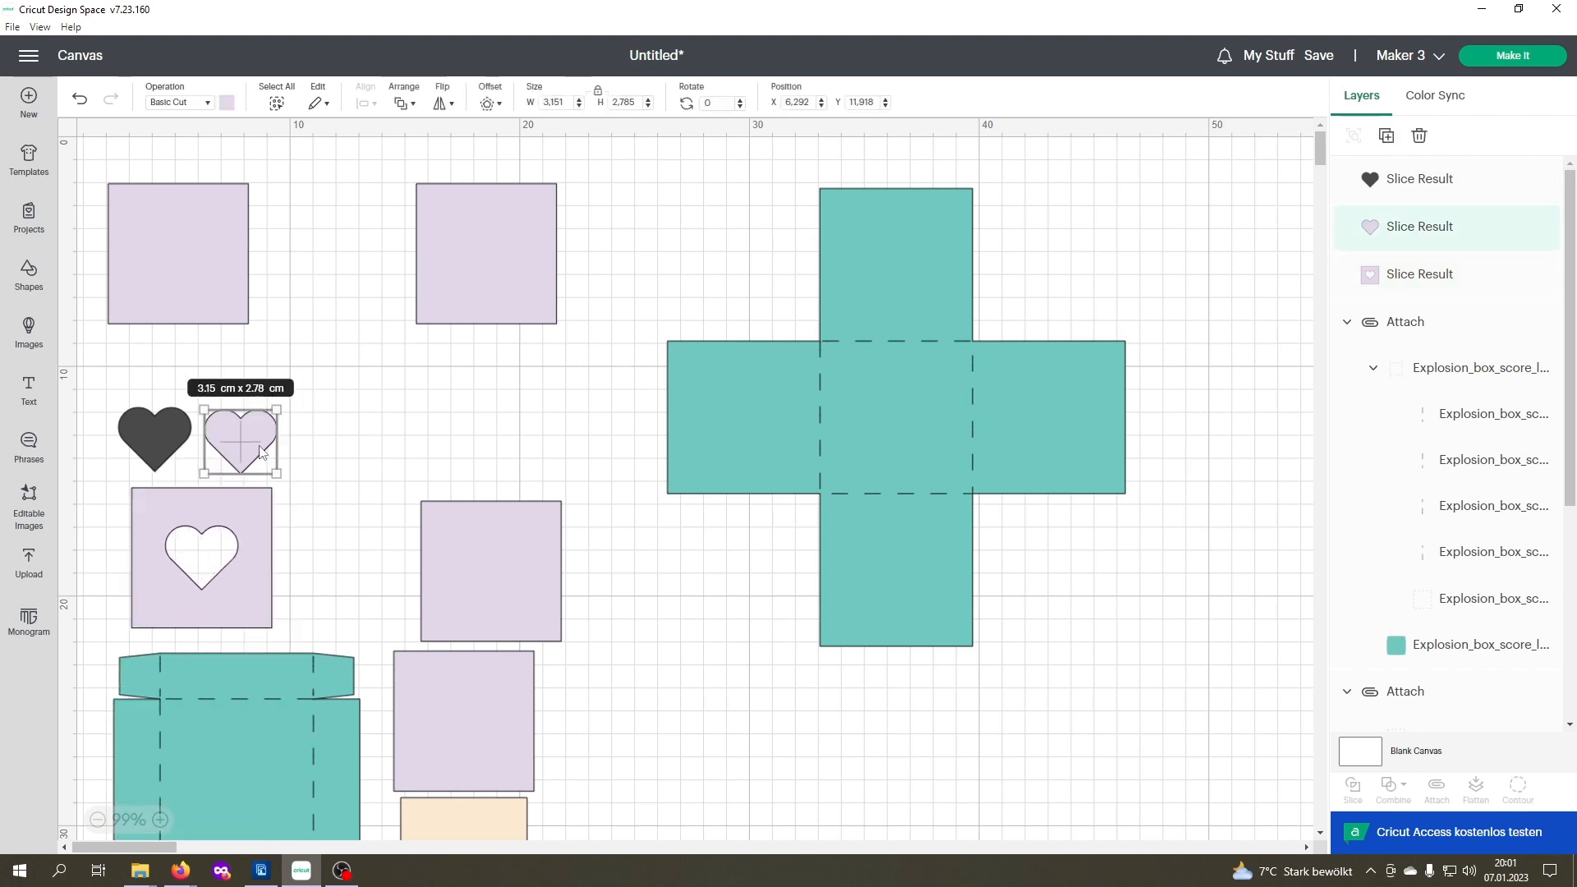
{"action": "key", "text": "Delete"}
{"action": "left_click", "coordinate": [144, 432]}
{"action": "key", "text": "Delete"}
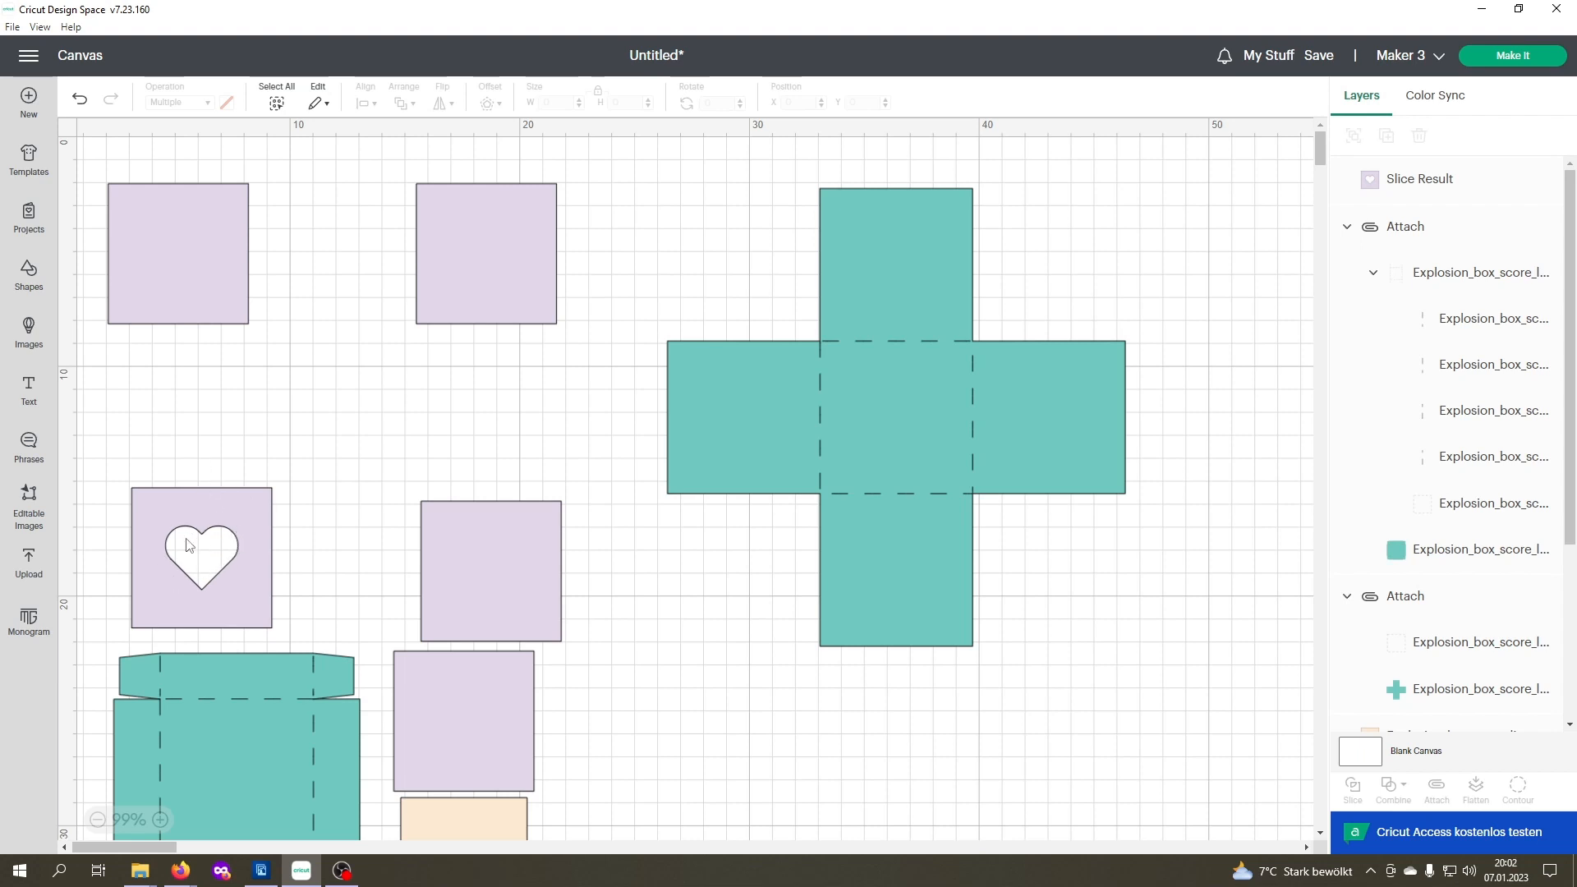
Step: Add a star shape of about 2.11 x 2.01 cm in the free space between the lilac squares
{"action": "left_click", "coordinate": [27, 271]}
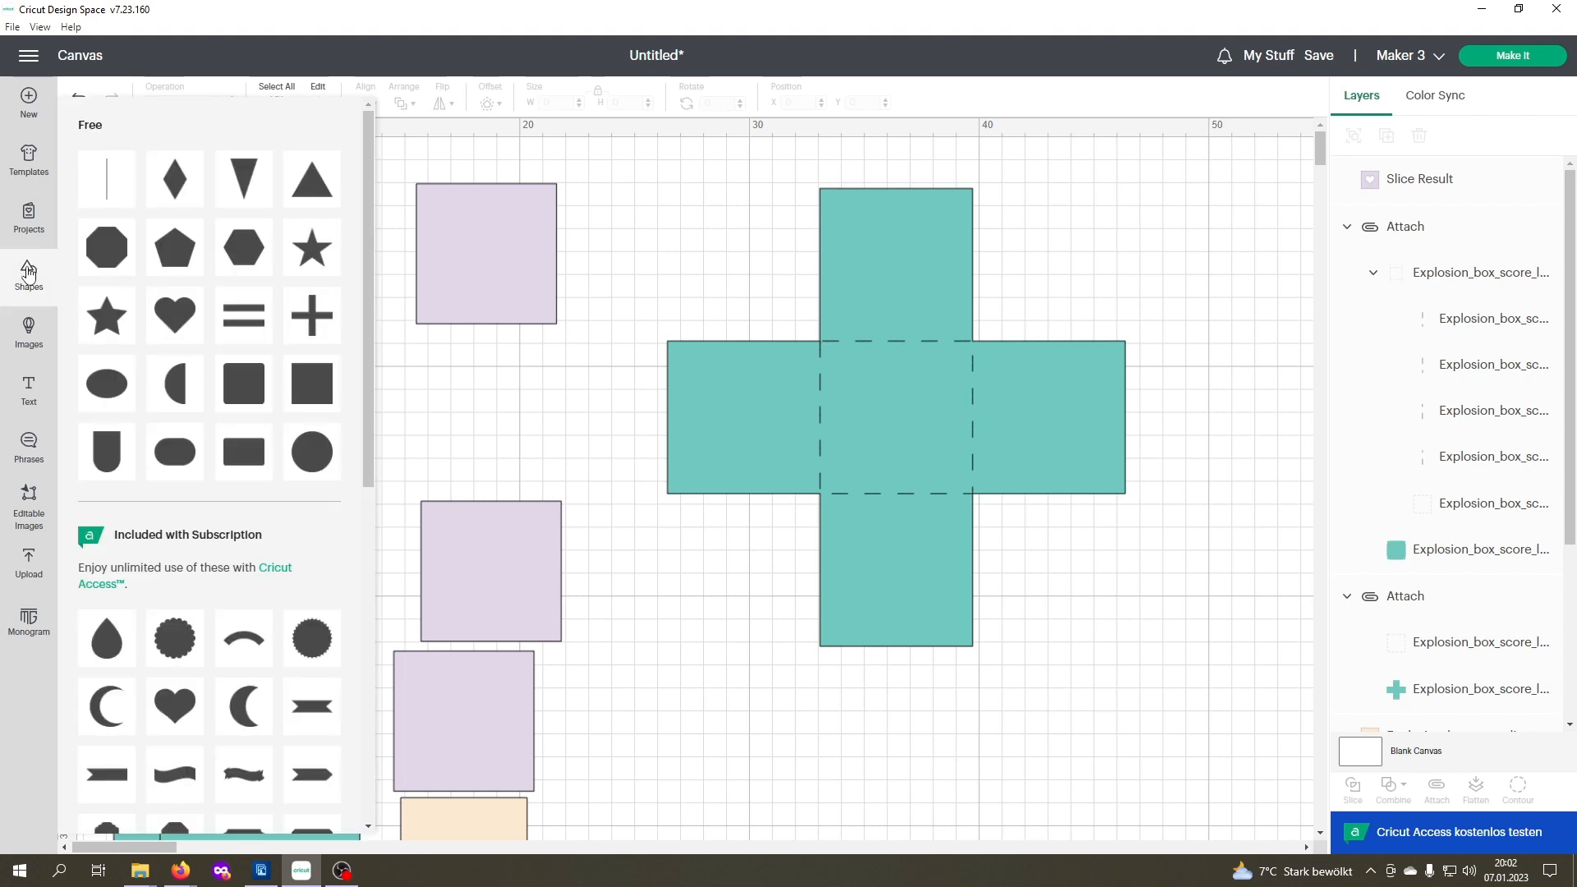
{"action": "left_click", "coordinate": [106, 327]}
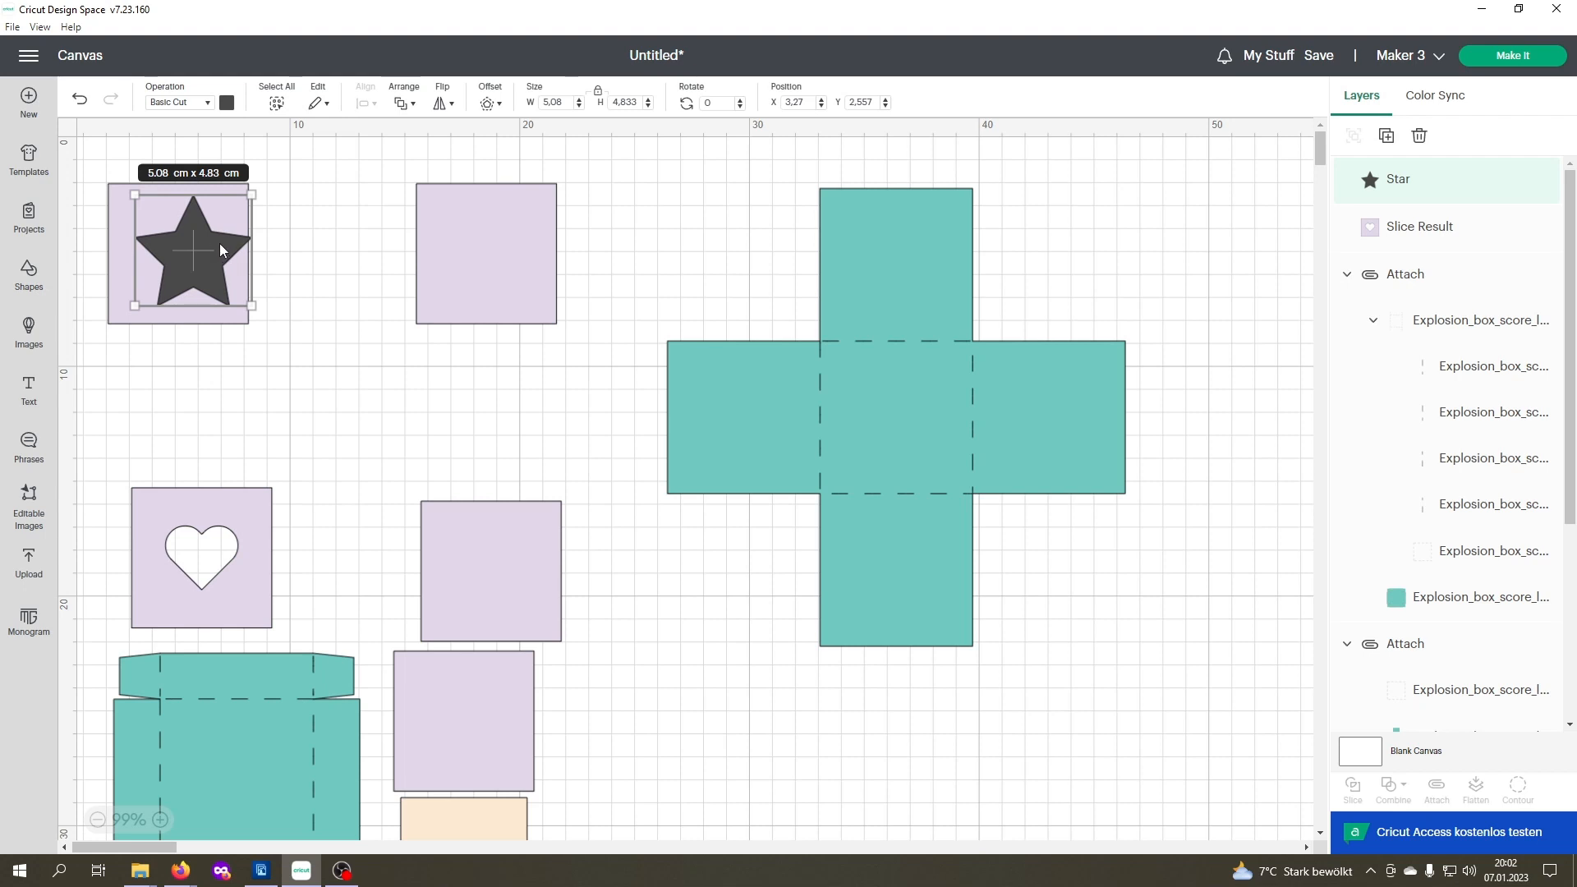
{"action": "left_click_drag", "start_coordinate": [219, 243], "coordinate": [402, 382]}
{"action": "left_click_drag", "start_coordinate": [434, 445], "coordinate": [367, 380]}
Step: Add a second star of about 2.71 x 2.58 cm and place it beside the first star
{"action": "left_click", "coordinate": [28, 273]}
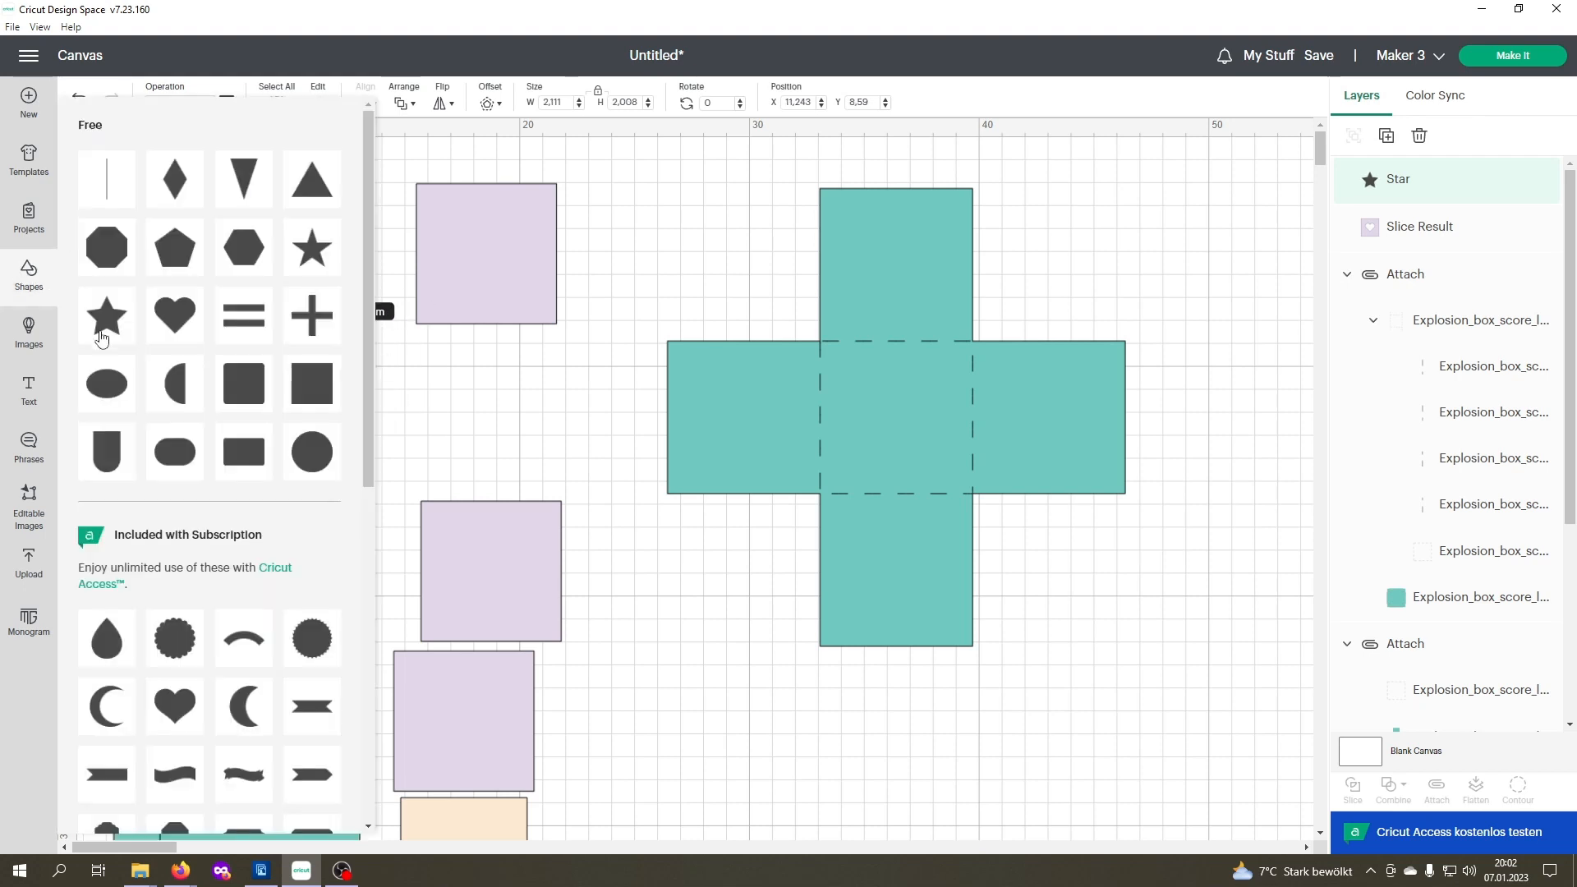
{"action": "left_click", "coordinate": [107, 327]}
{"action": "left_click_drag", "start_coordinate": [242, 245], "coordinate": [475, 379]}
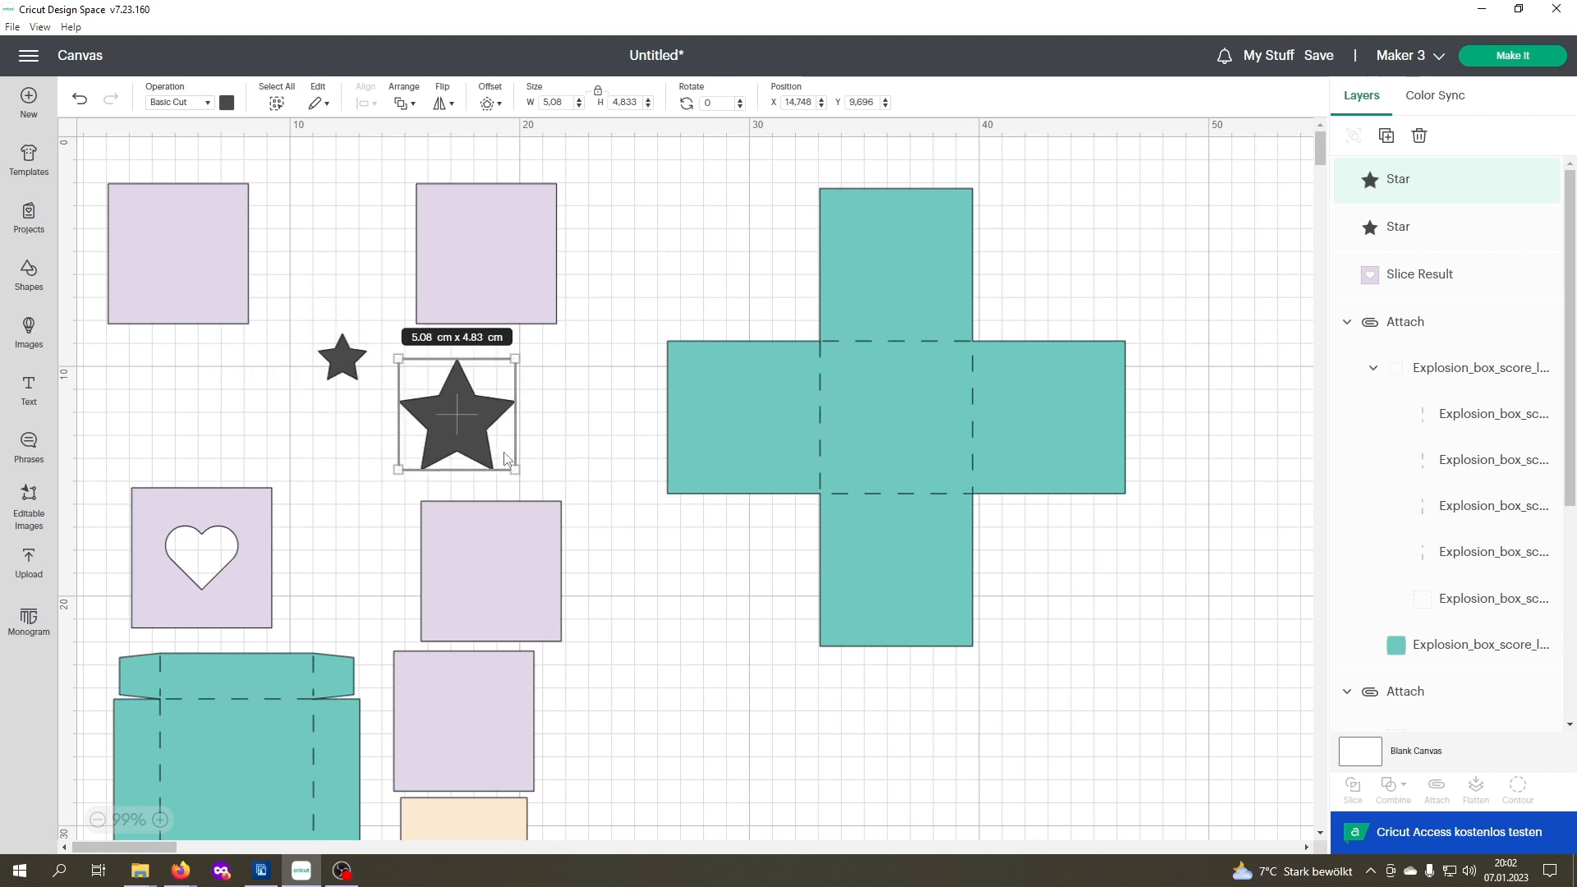
{"action": "left_click_drag", "start_coordinate": [509, 469], "coordinate": [396, 383]}
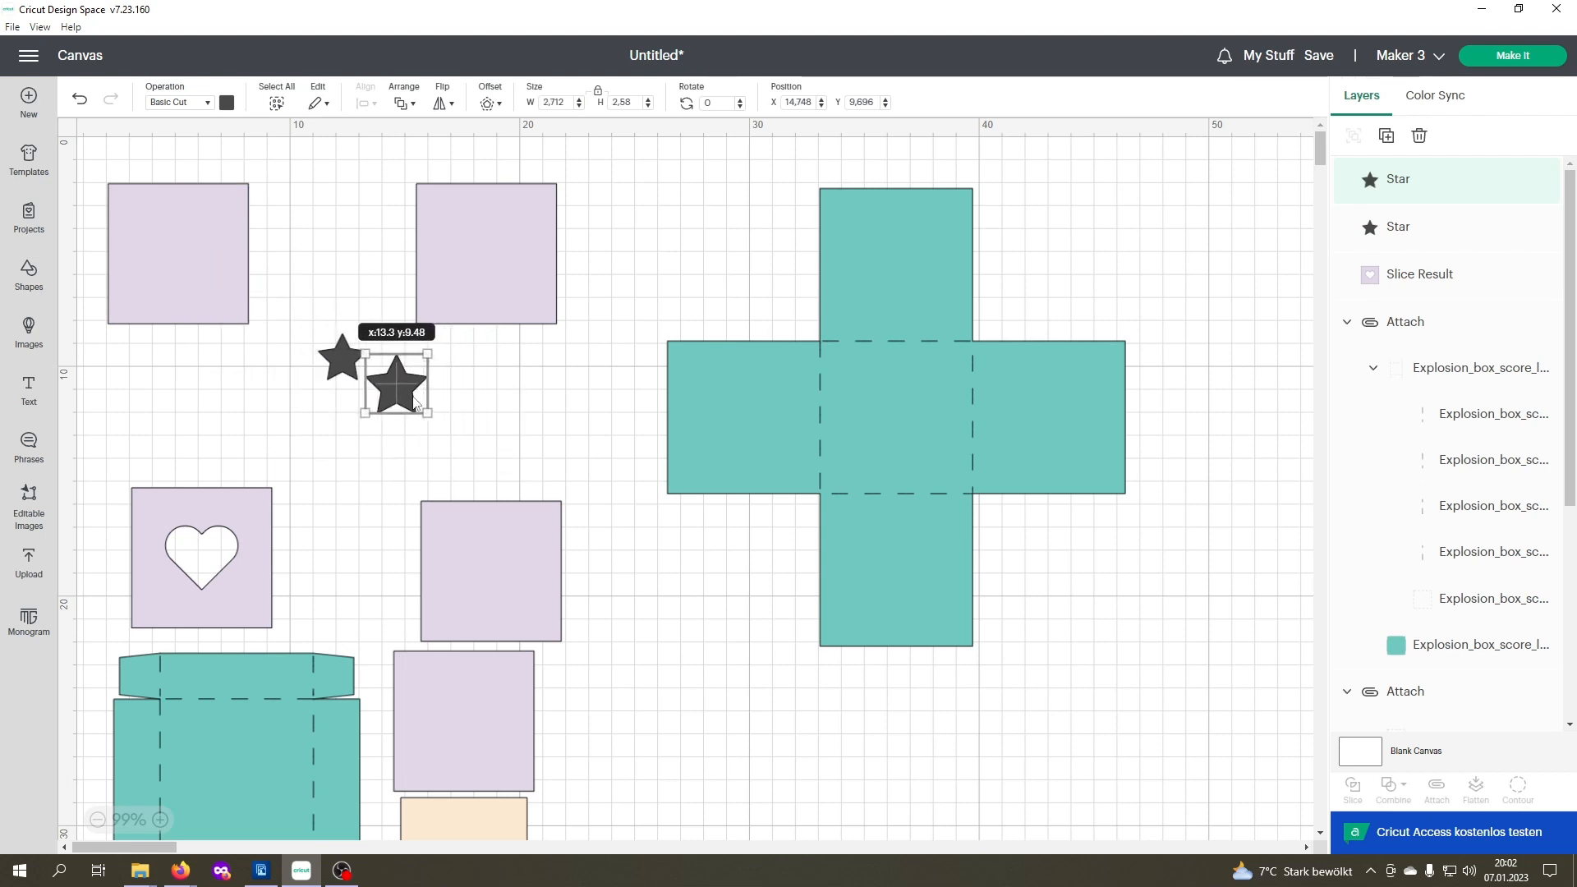
Step: Add a third star, shrink it and place it just below the first star
{"action": "left_click", "coordinate": [28, 273]}
{"action": "left_click", "coordinate": [106, 324]}
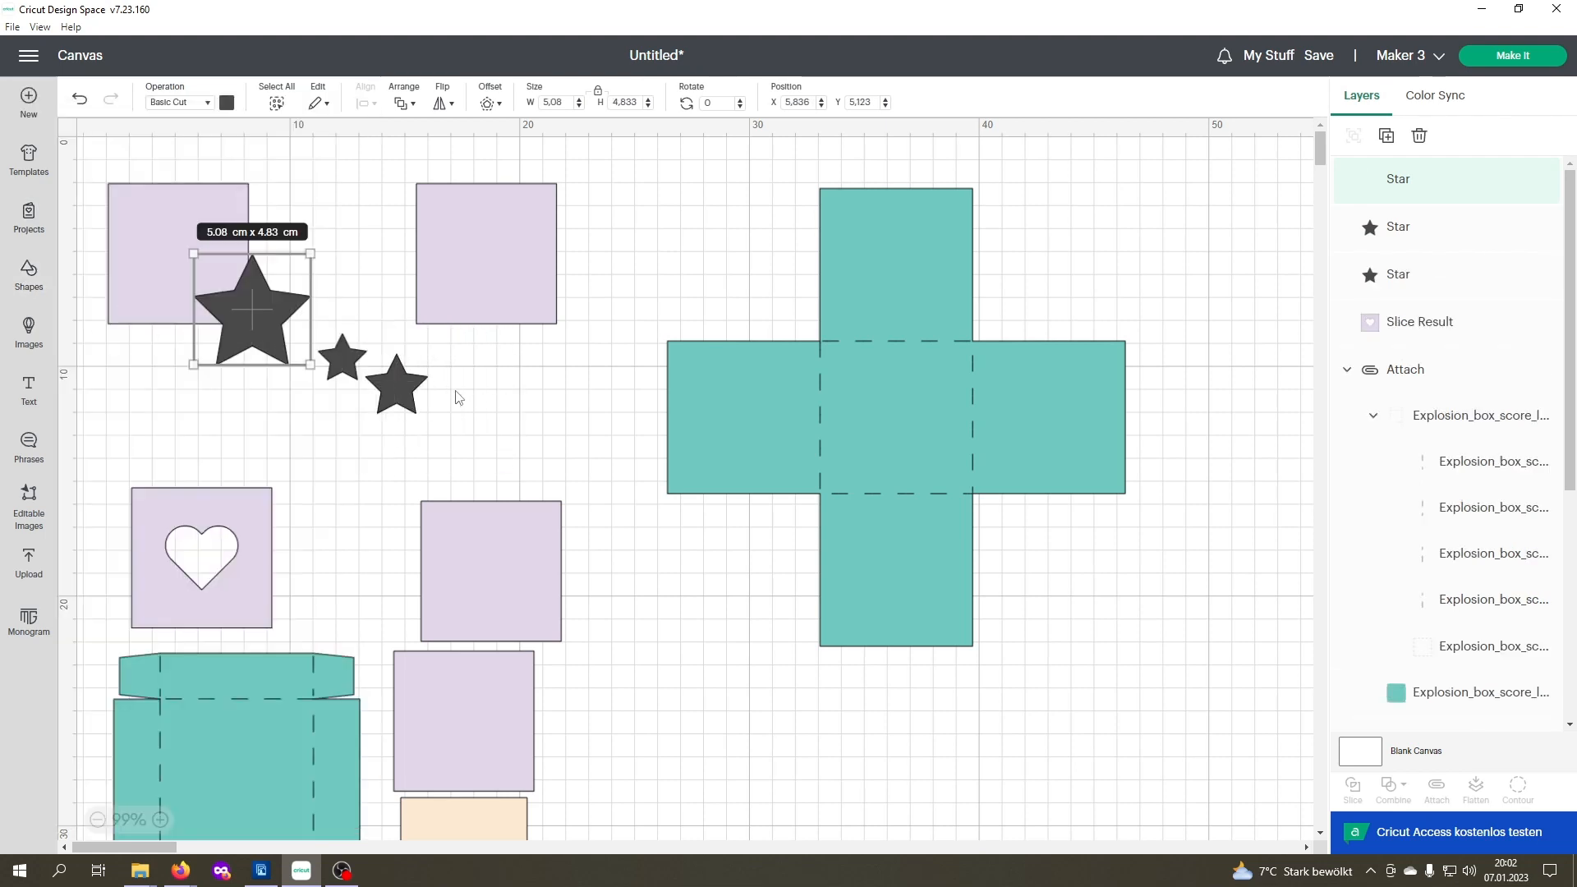
{"action": "left_click_drag", "start_coordinate": [248, 320], "coordinate": [312, 455]}
{"action": "left_click_drag", "start_coordinate": [373, 498], "coordinate": [336, 416]}
Step: Move the three stars together onto the upper-right lilac square
{"action": "left_click_drag", "start_coordinate": [290, 298], "coordinate": [435, 450]}
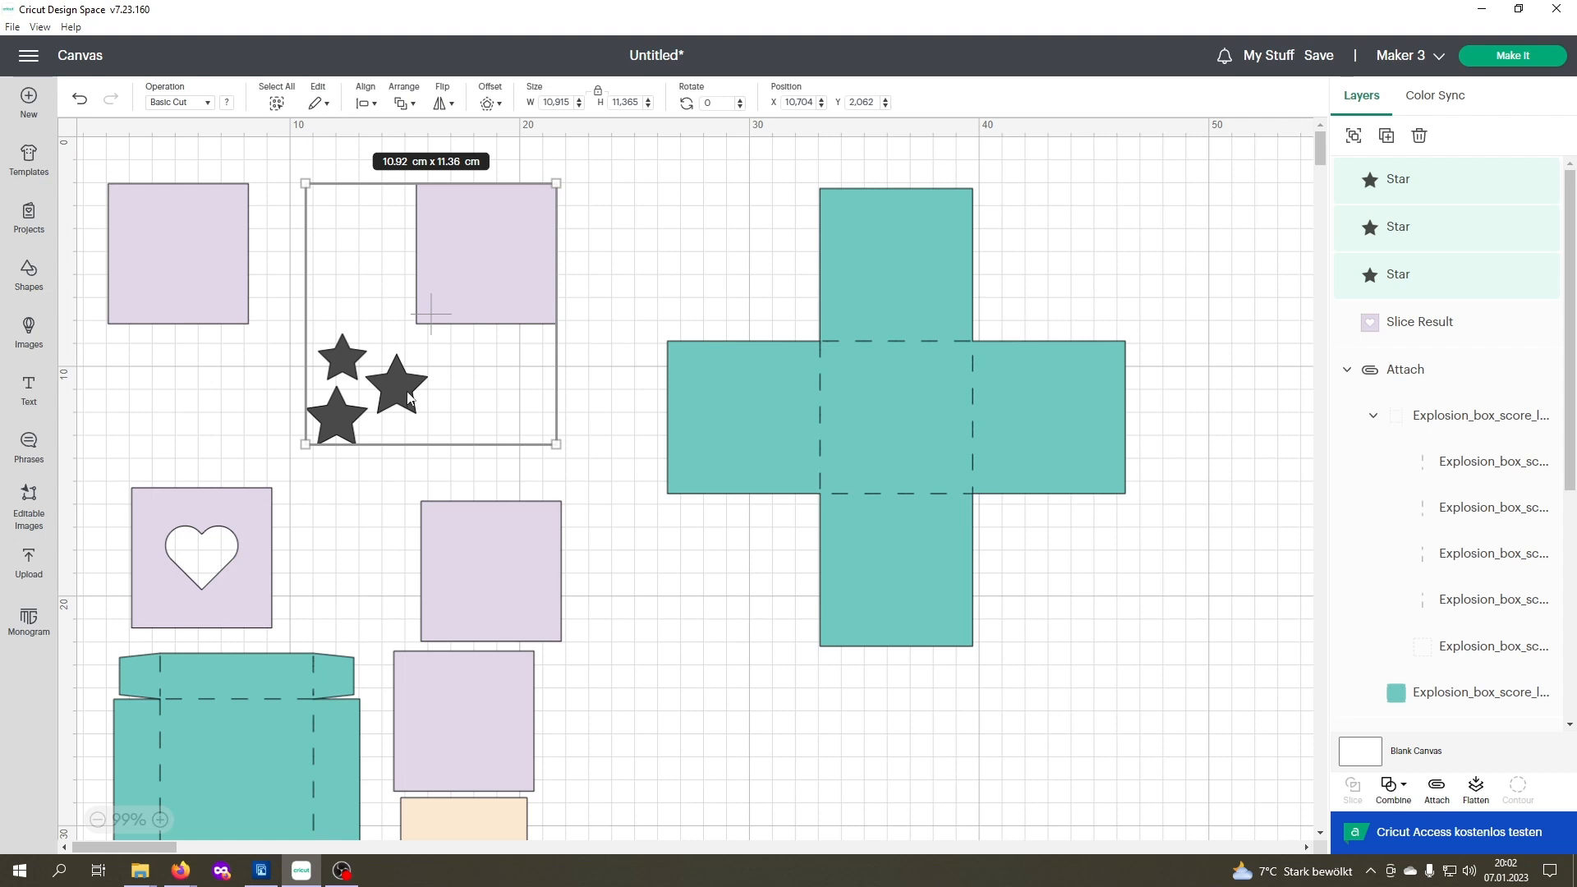
{"action": "left_click", "coordinate": [410, 490]}
{"action": "left_click_drag", "start_coordinate": [297, 331], "coordinate": [410, 474]}
{"action": "left_click_drag", "start_coordinate": [396, 401], "coordinate": [516, 262]}
Step: Weld the three stars into a single shape, leaving the lilac square out of the selection
{"action": "left_click_drag", "start_coordinate": [374, 156], "coordinate": [620, 420]}
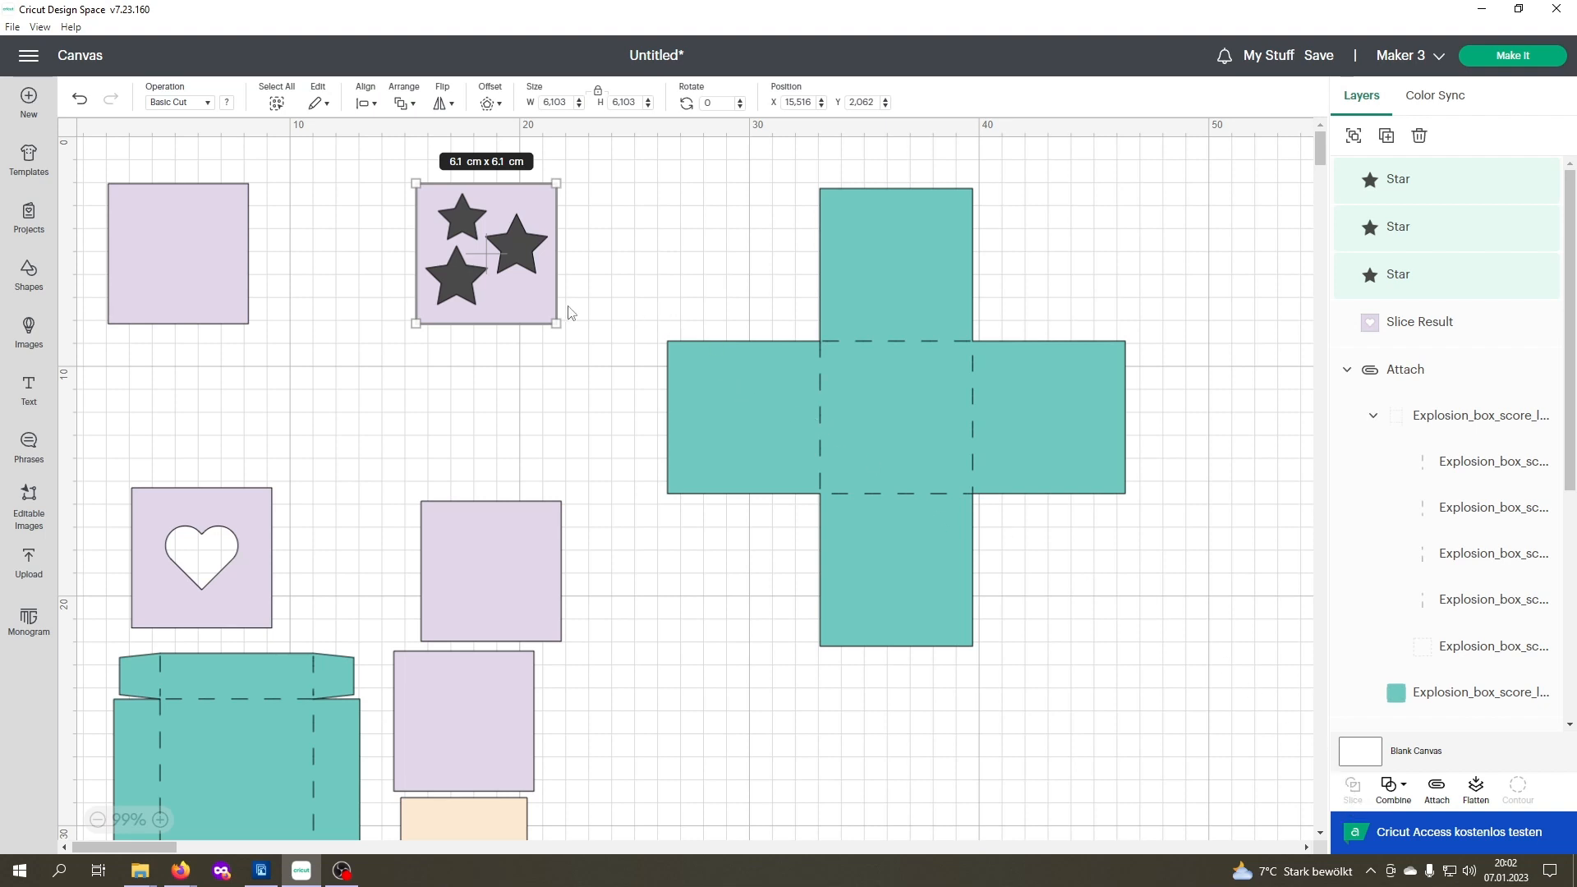
{"action": "left_click", "coordinate": [614, 223]}
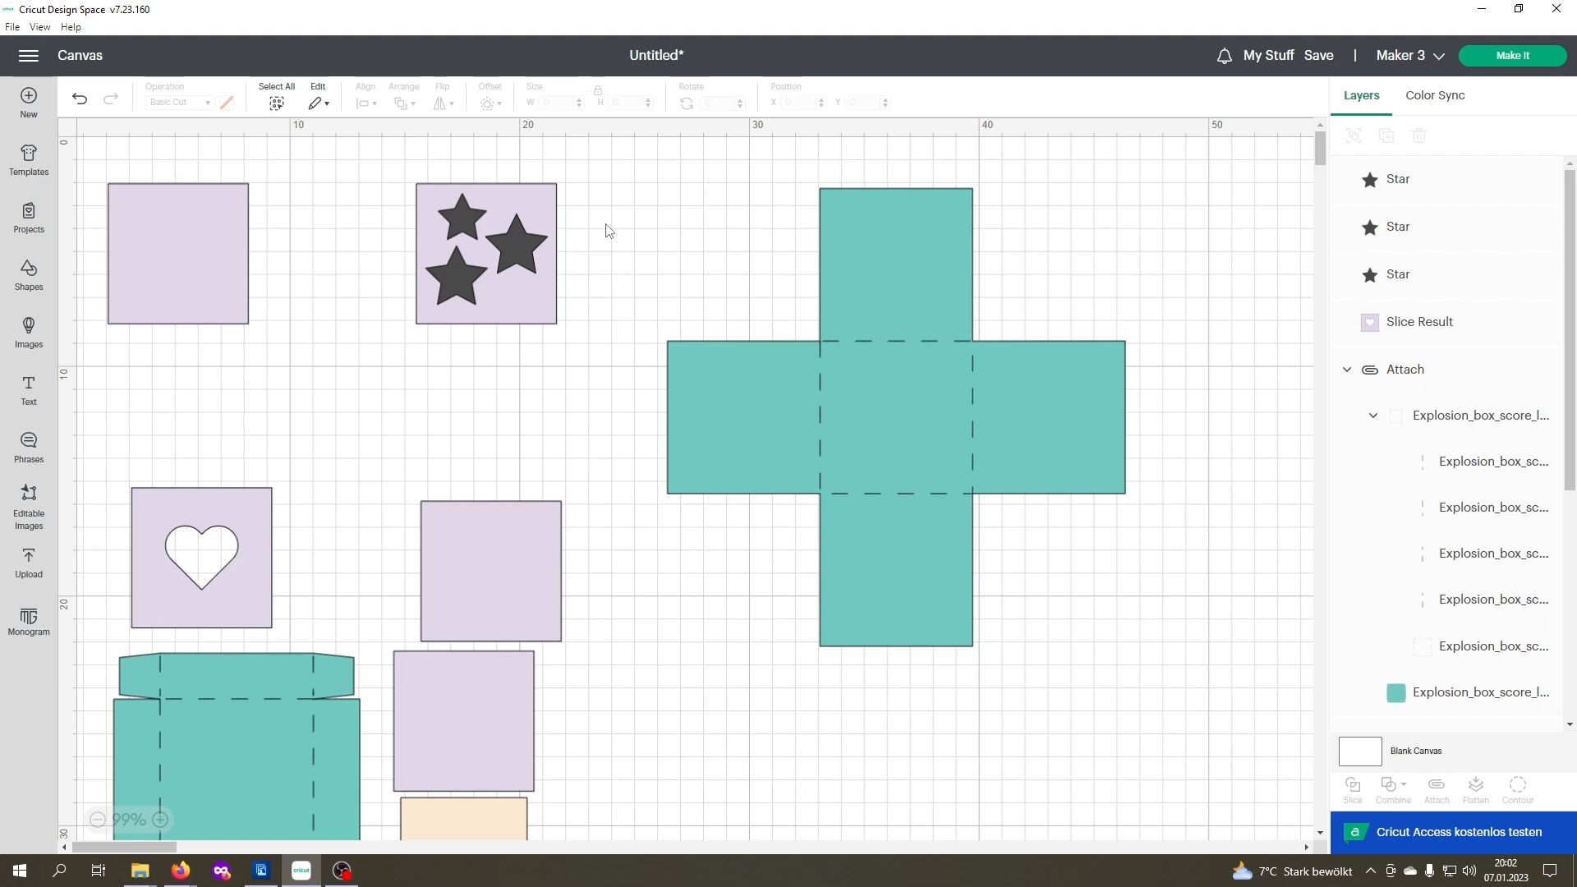
{"action": "left_click", "coordinate": [526, 249]}
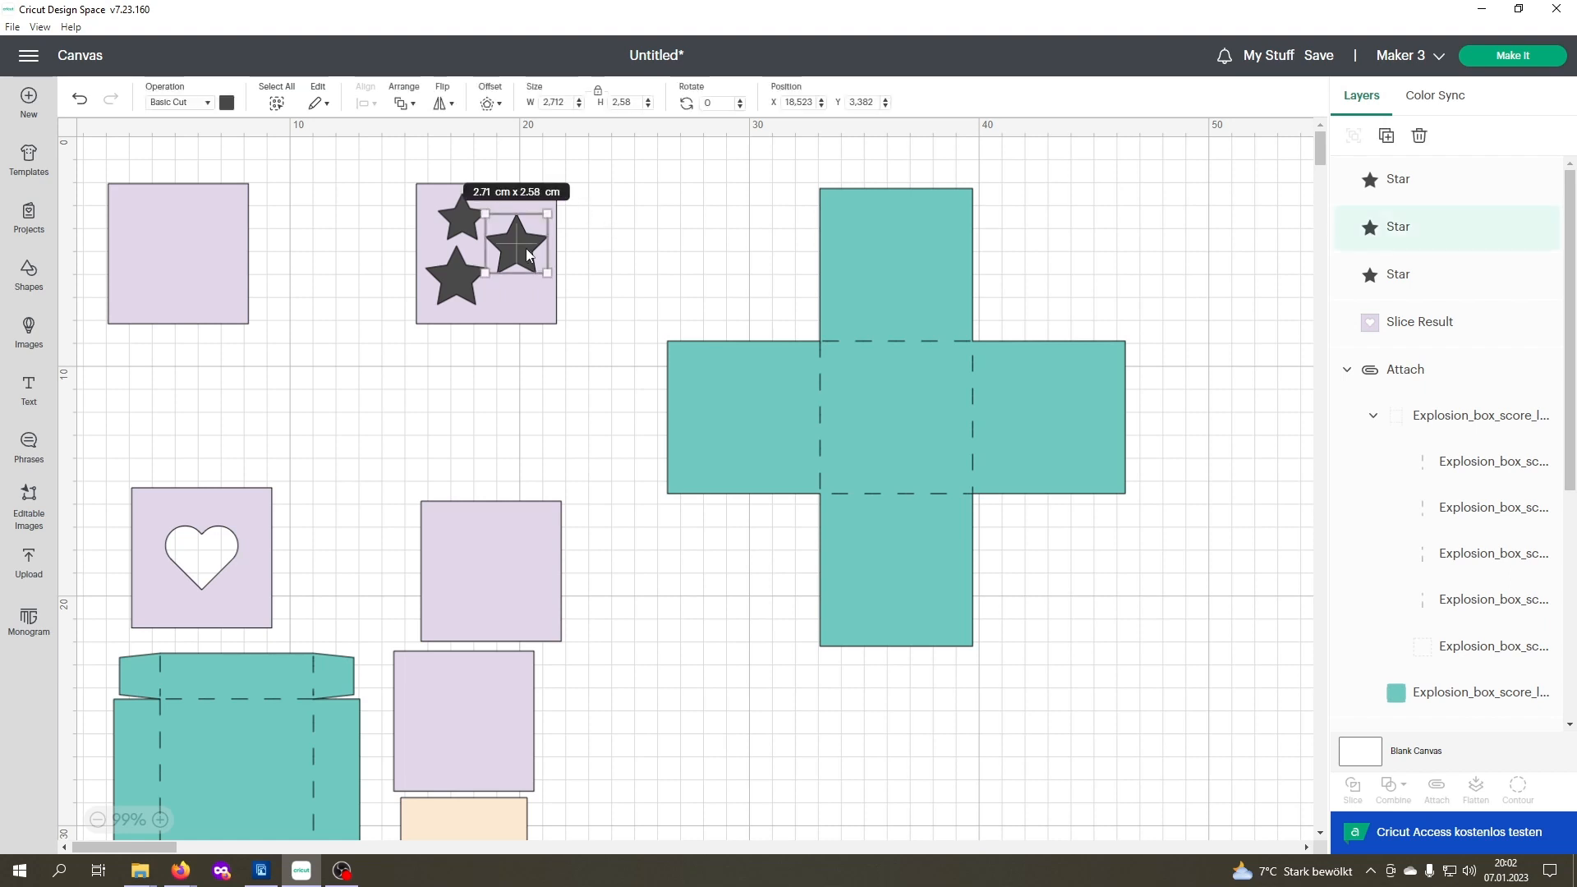
{"action": "left_click", "coordinate": [464, 220], "text": "shift"}
{"action": "left_click", "coordinate": [456, 277], "text": "shift"}
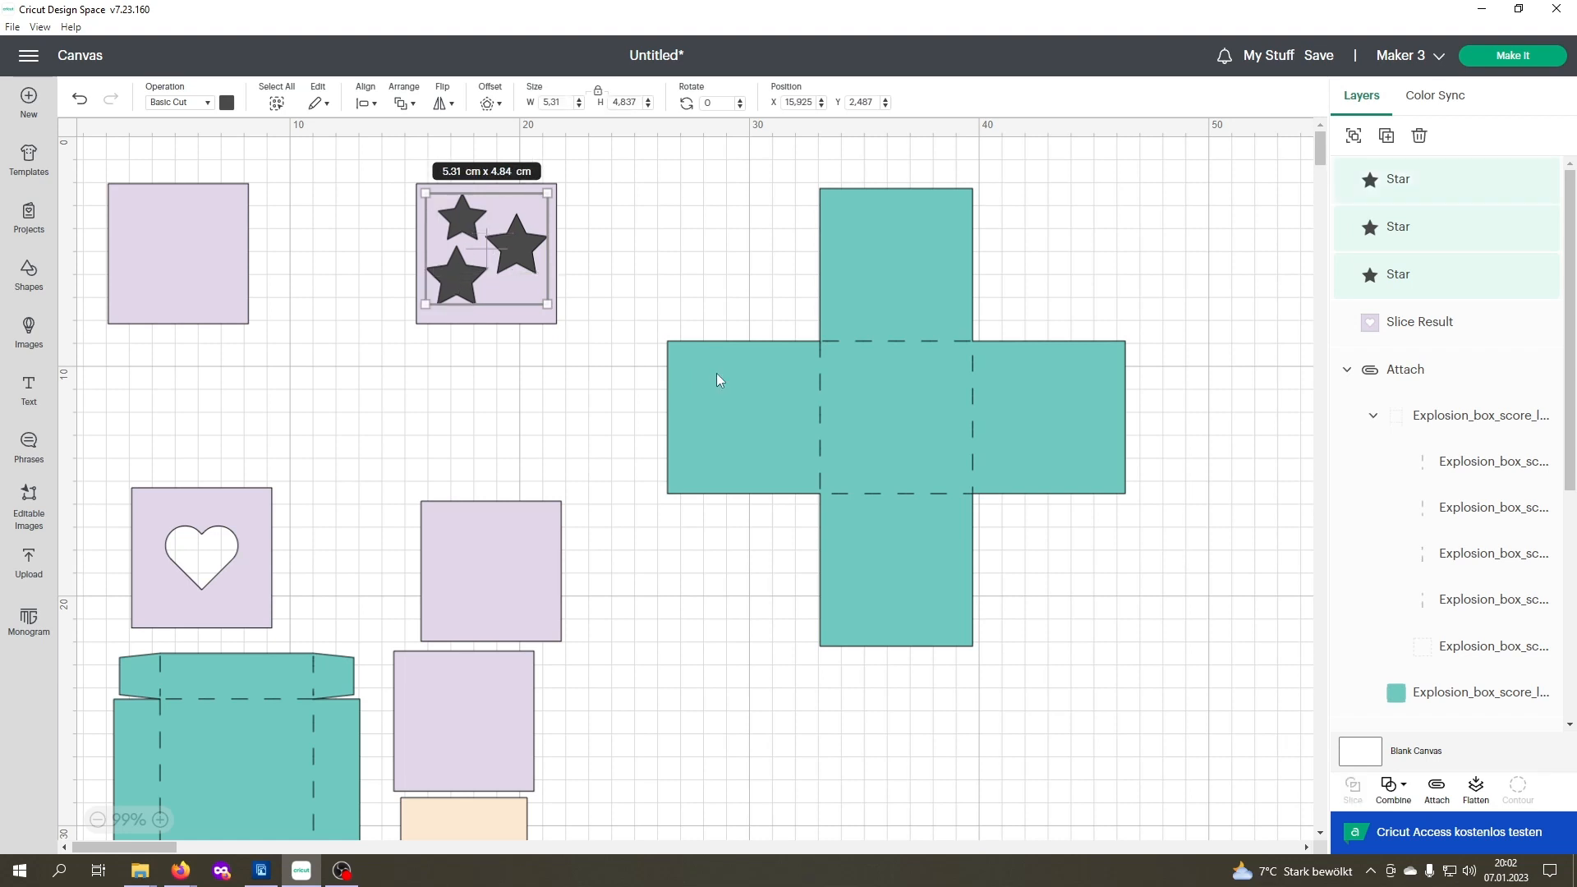
{"action": "left_click", "coordinate": [1396, 785]}
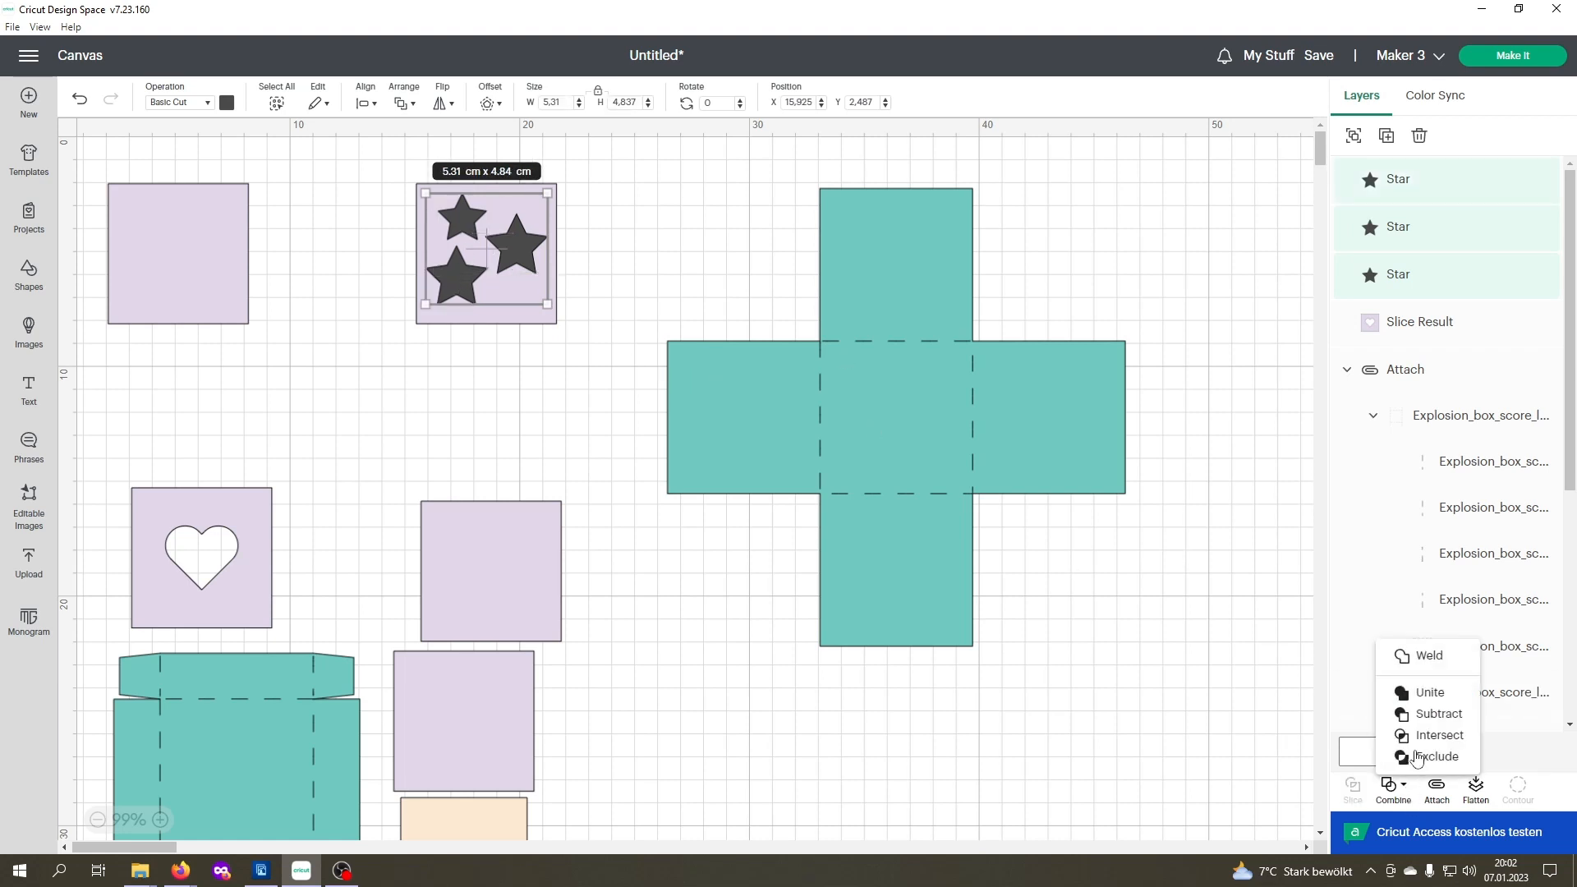
{"action": "left_click", "coordinate": [1429, 657]}
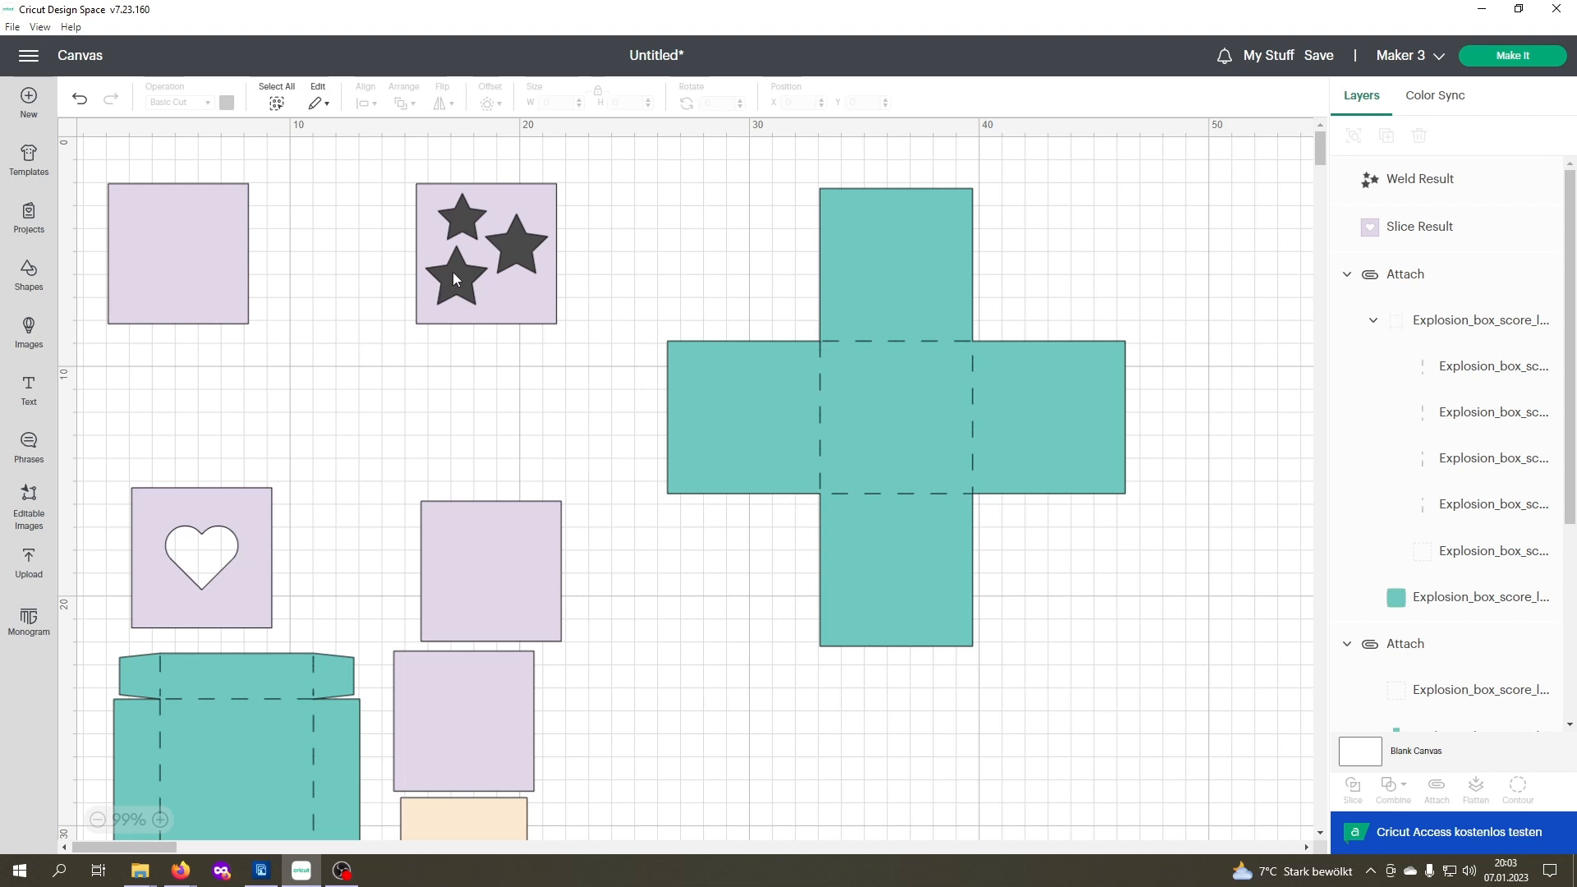
Step: Slice the welded stars out of the lilac square and move the dark and lilac star pieces off it
{"action": "left_click", "coordinate": [510, 244]}
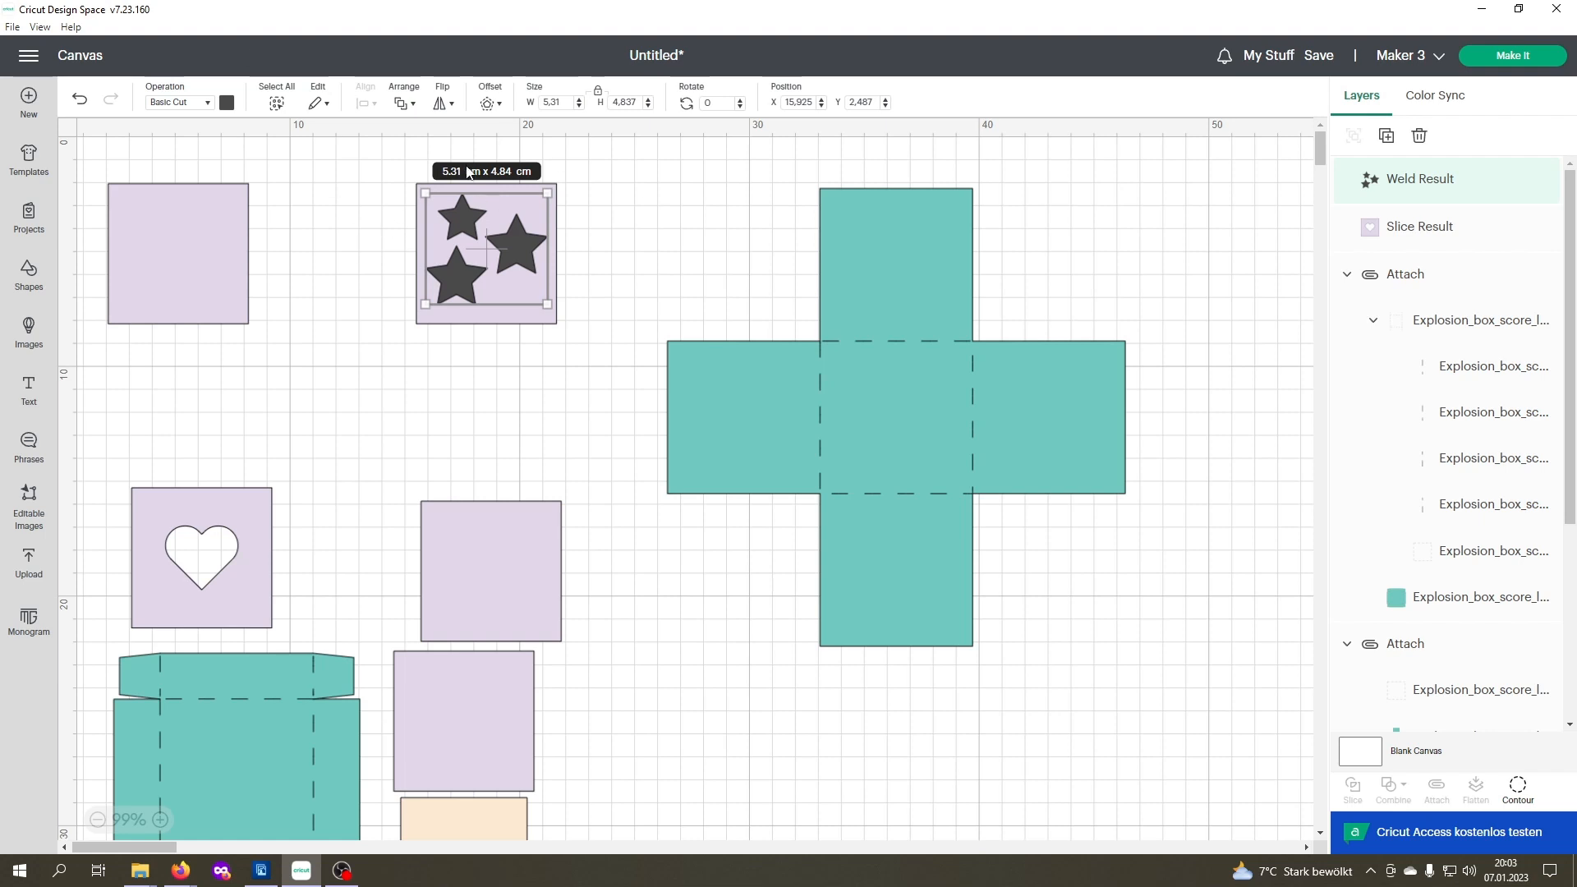
{"action": "left_click_drag", "start_coordinate": [353, 164], "coordinate": [627, 382]}
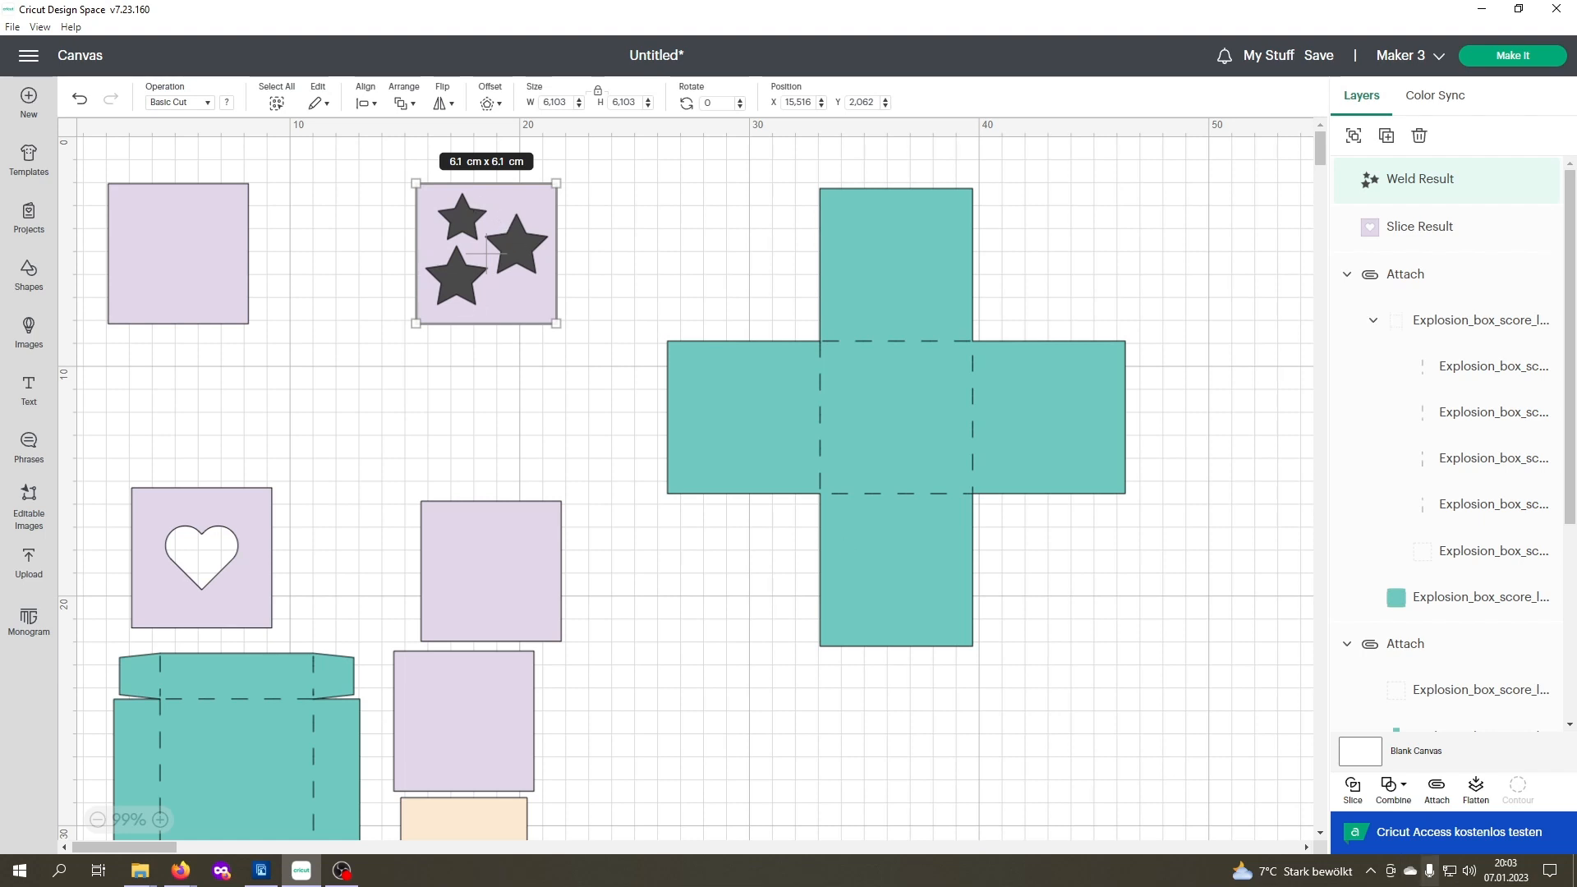
{"action": "left_click", "coordinate": [1352, 790]}
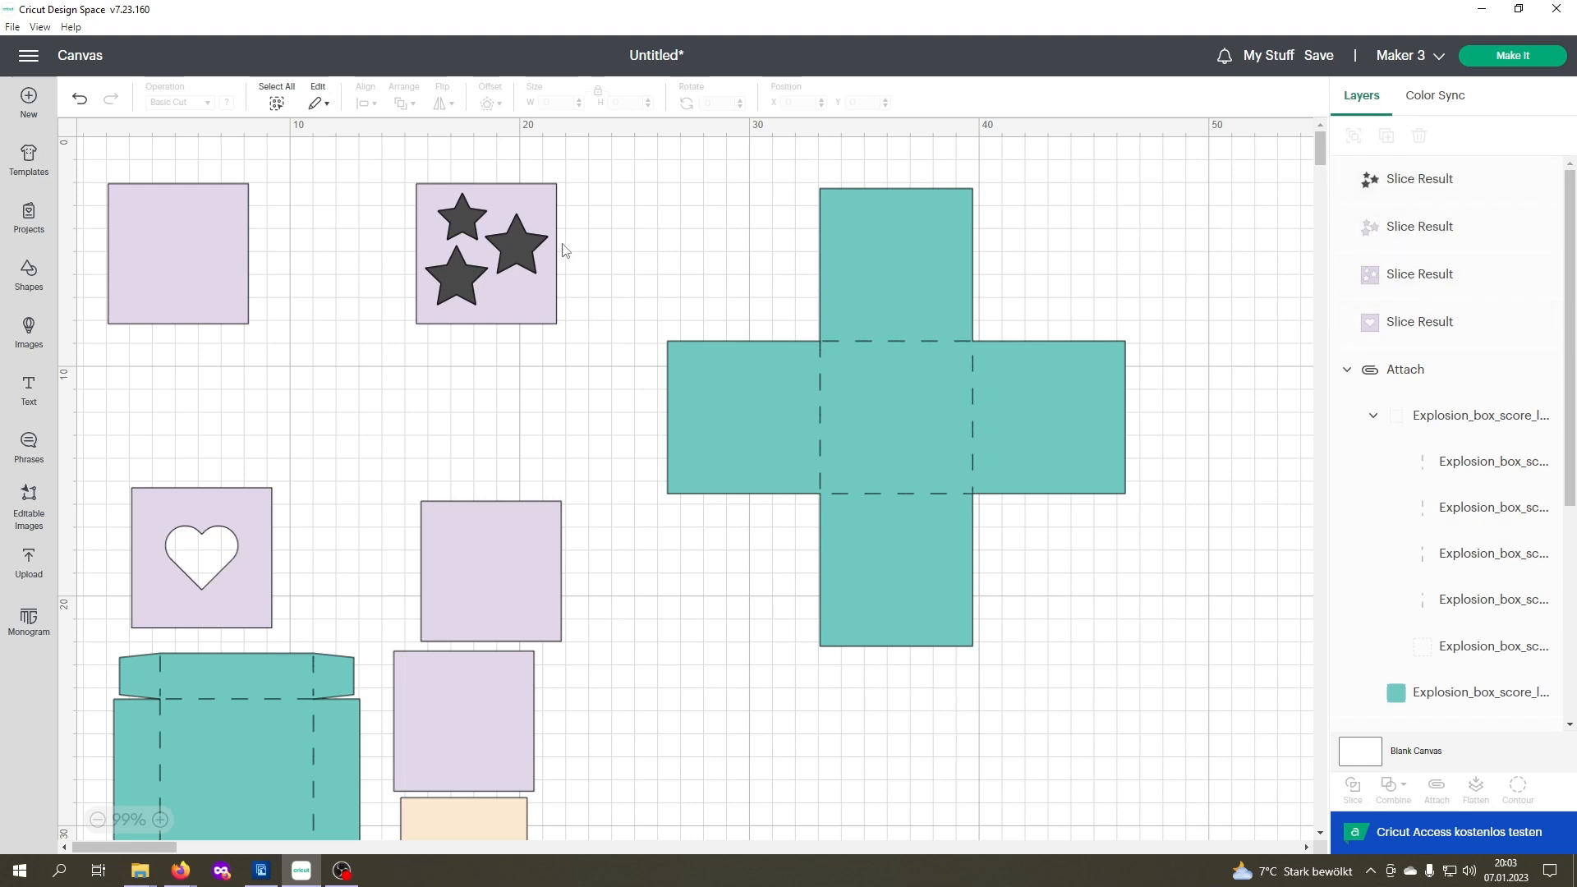
{"action": "left_click_drag", "start_coordinate": [510, 243], "coordinate": [386, 413]}
{"action": "left_click_drag", "start_coordinate": [515, 272], "coordinate": [550, 412]}
Step: Preview the star-cut square on the upper panel of the teal cross, and move it back off the cross
{"action": "left_click_drag", "start_coordinate": [553, 290], "coordinate": [929, 322]}
{"action": "left_click_drag", "start_coordinate": [1027, 277], "coordinate": [694, 749]}
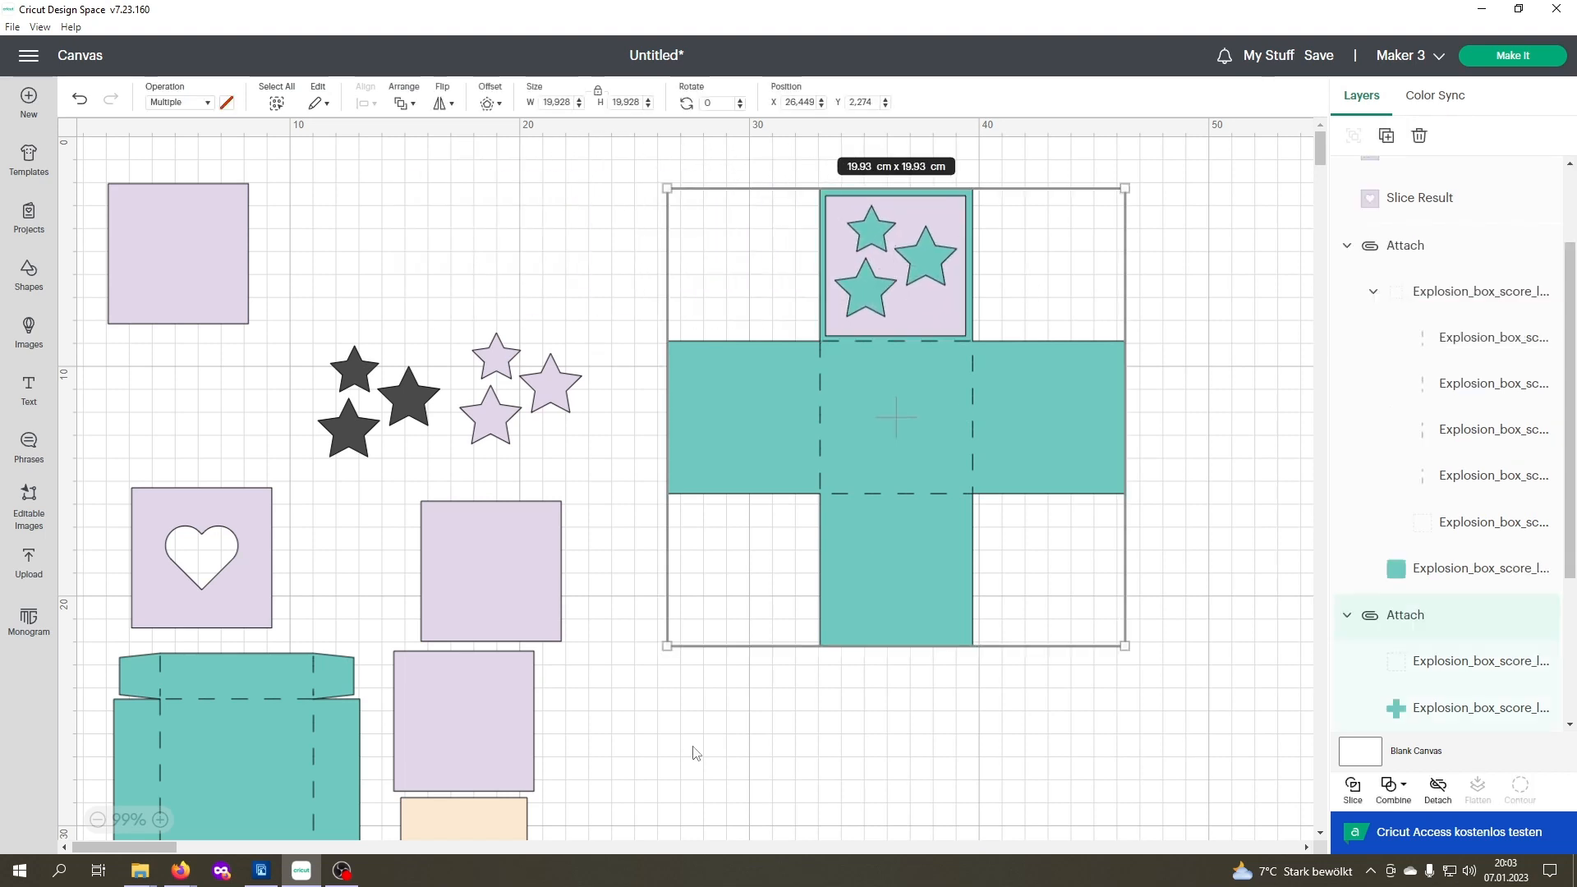
{"action": "left_click", "coordinate": [837, 736]}
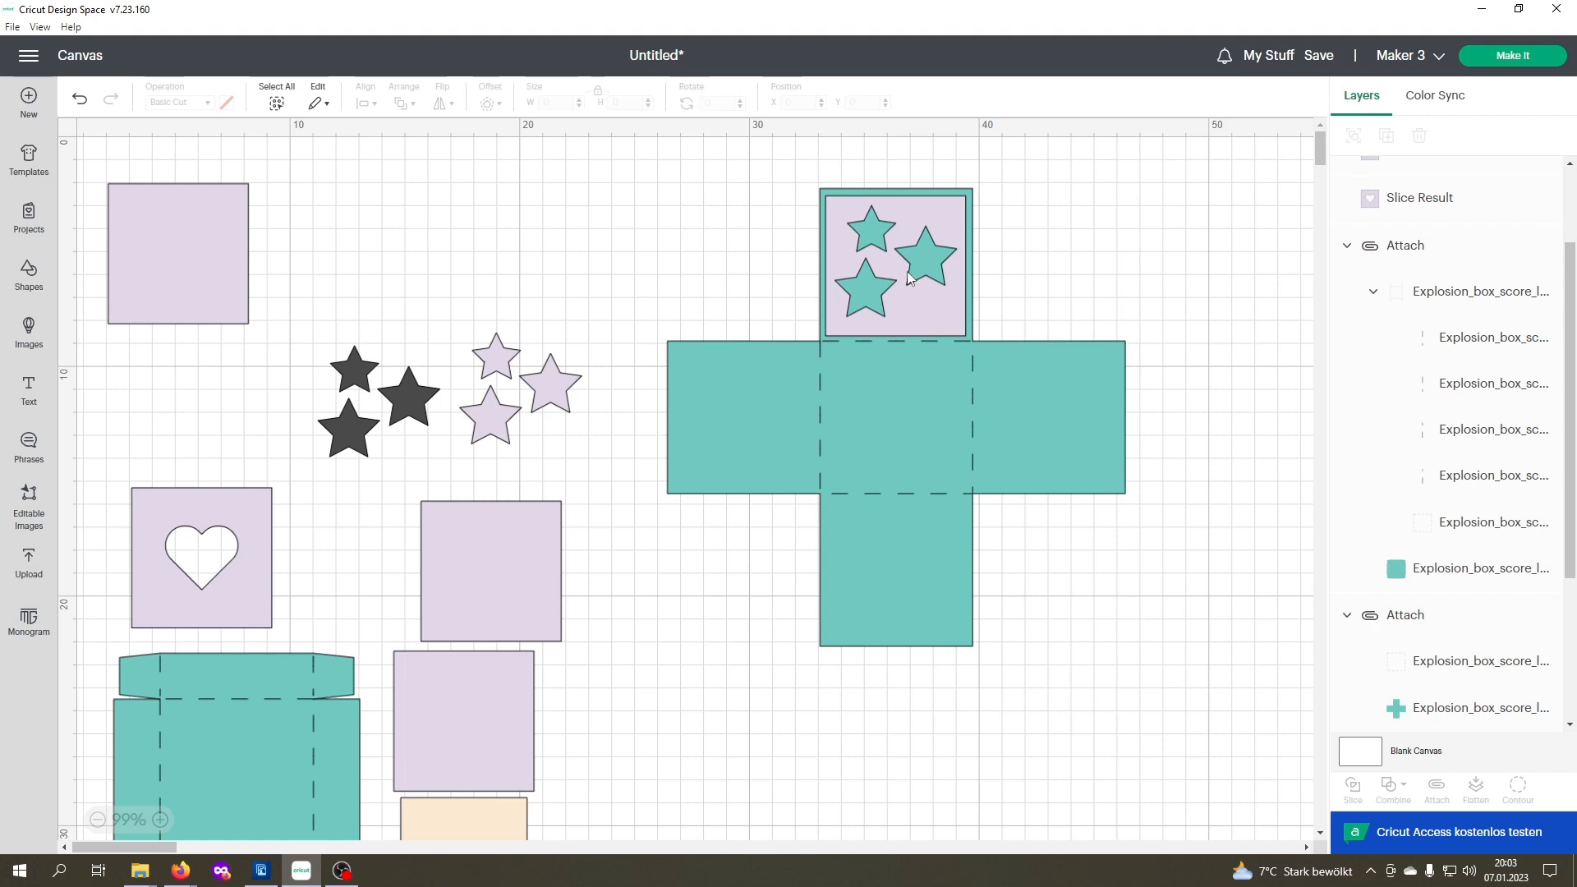
{"action": "left_click_drag", "start_coordinate": [919, 304], "coordinate": [545, 284]}
{"action": "left_click", "coordinate": [638, 256]}
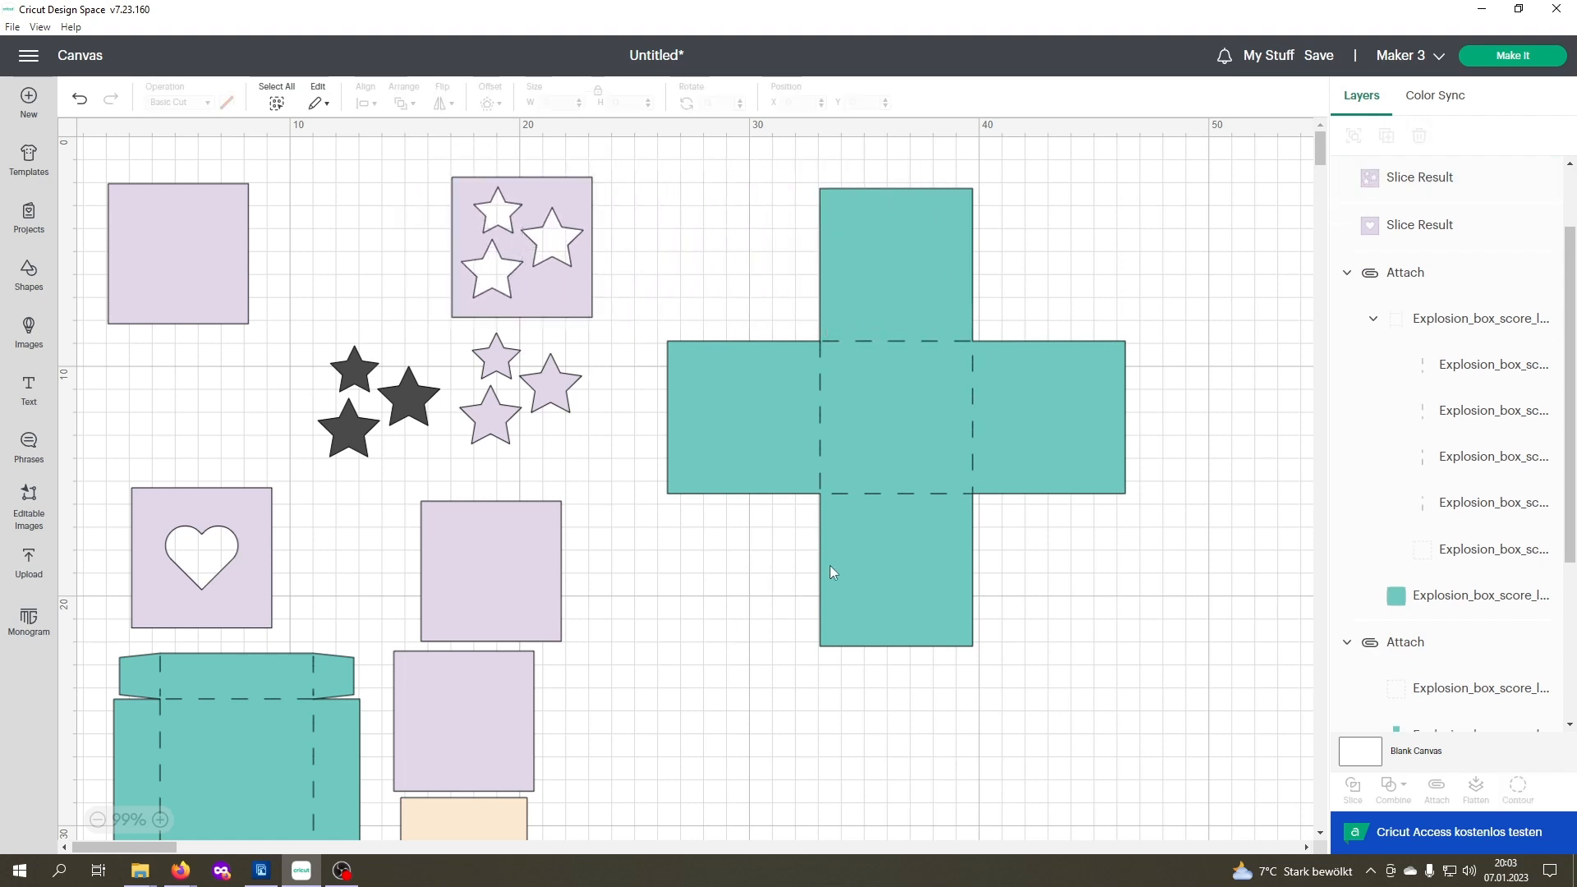
Step: Add a heart of about 3.15 x 2.78 cm and place it on the left panel of the teal cross
{"action": "left_click", "coordinate": [916, 421]}
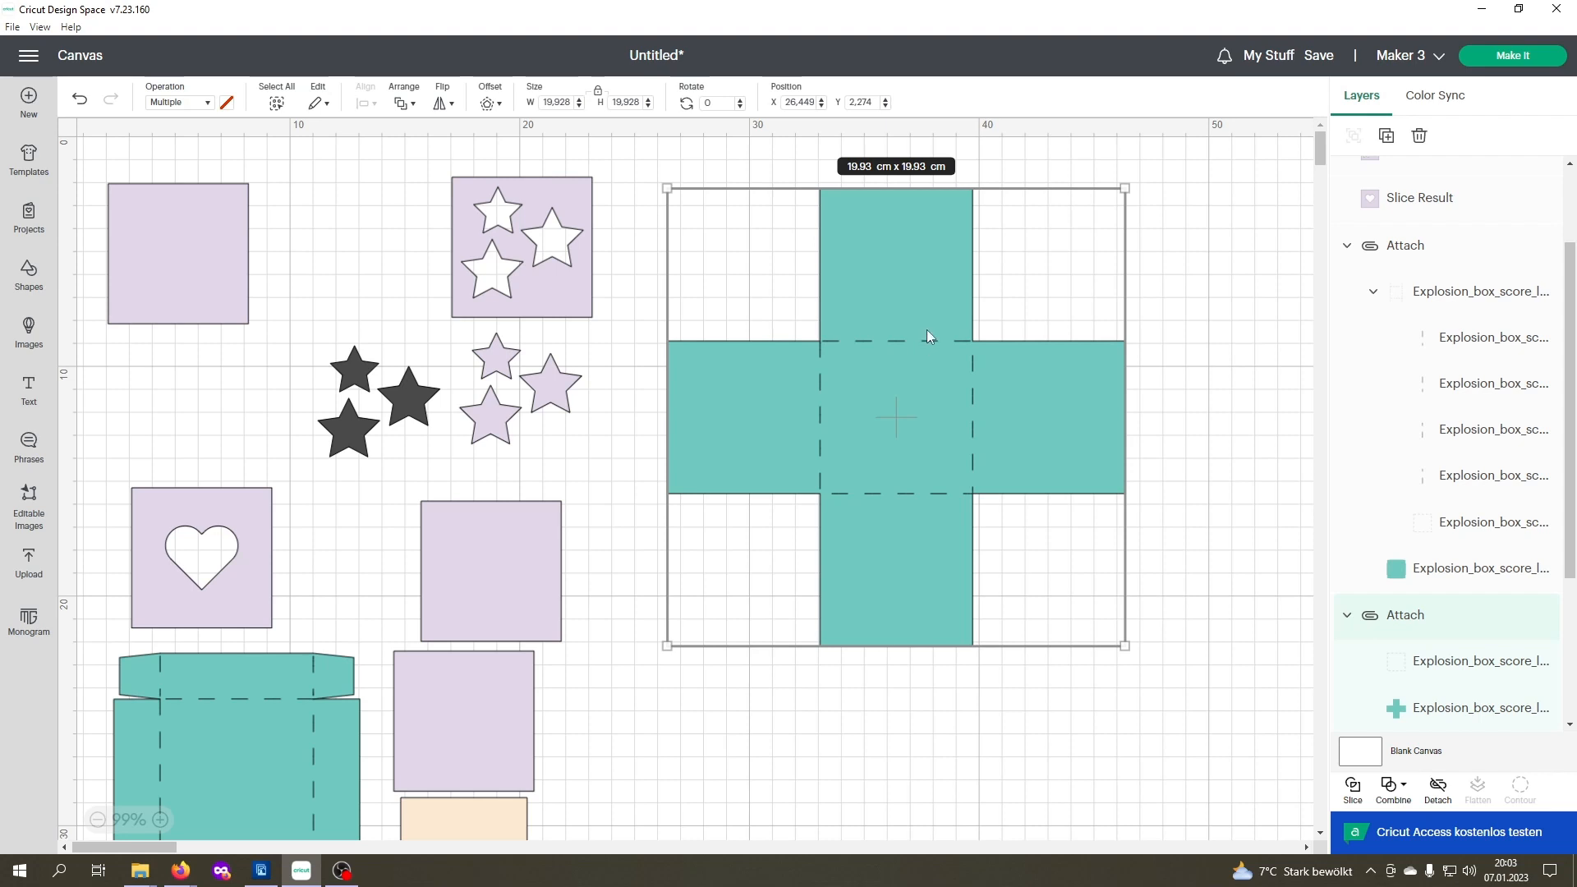
{"action": "left_click", "coordinate": [28, 256]}
{"action": "left_click", "coordinate": [174, 329]}
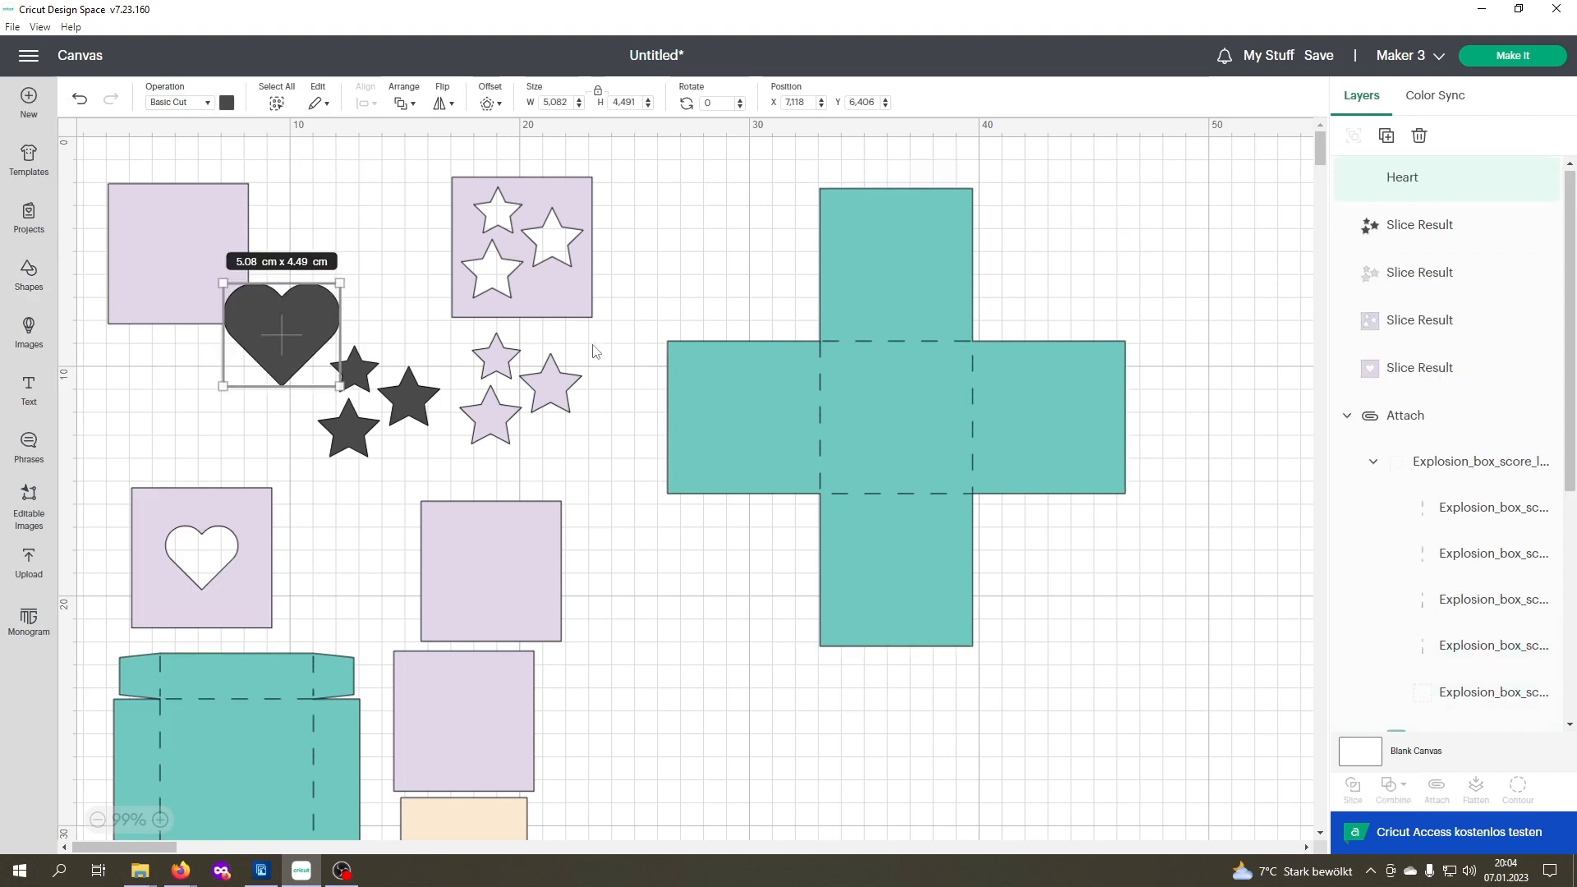
{"action": "left_click_drag", "start_coordinate": [288, 333], "coordinate": [760, 407]}
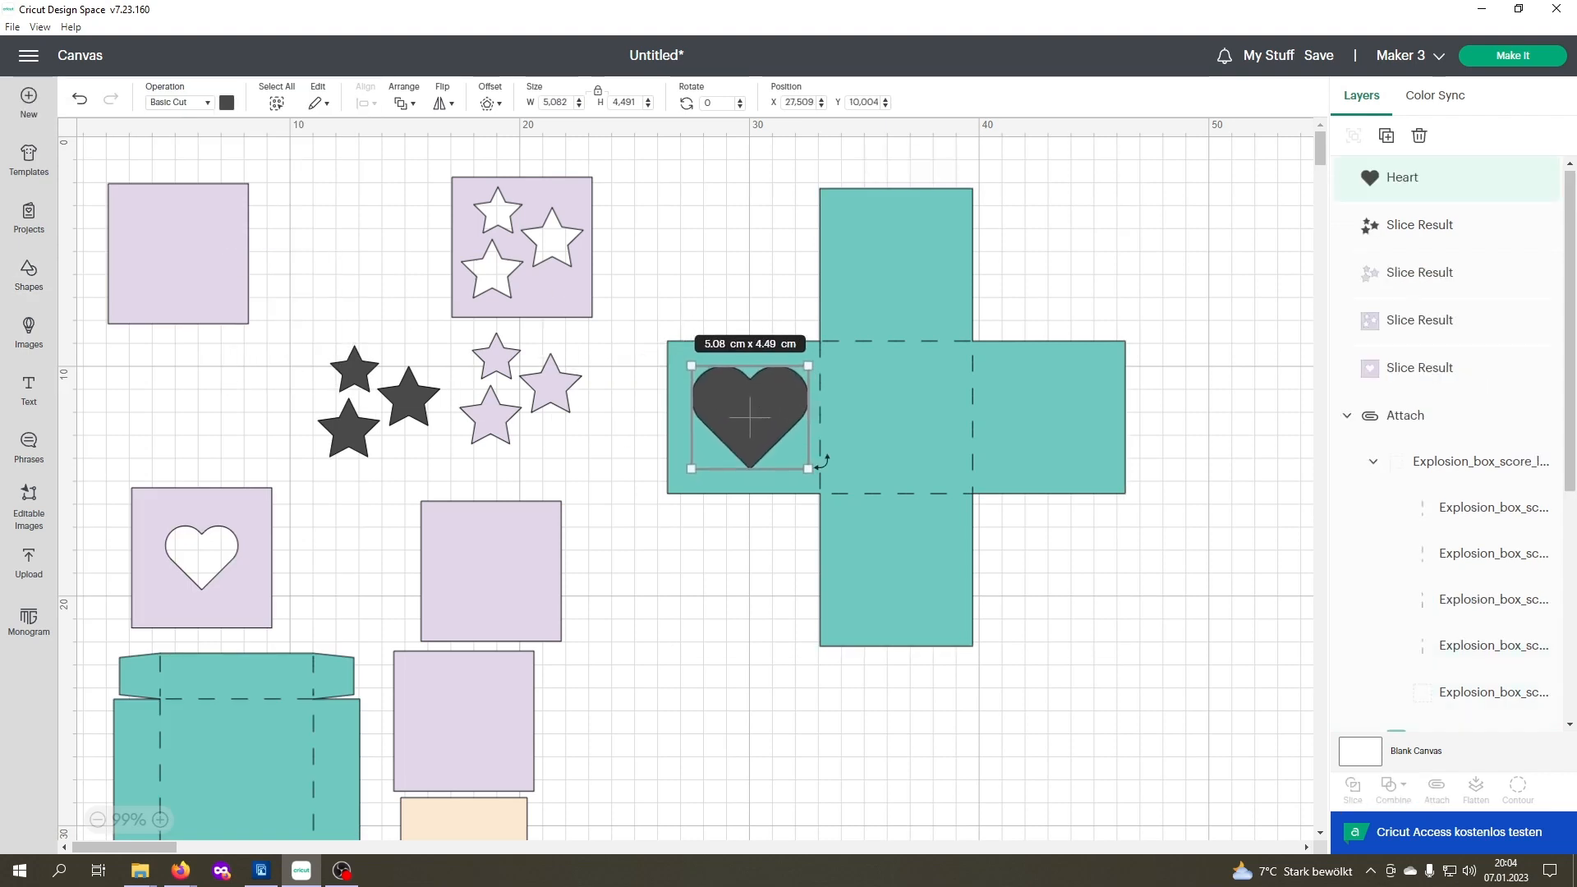
{"action": "left_click_drag", "start_coordinate": [808, 469], "coordinate": [739, 403]}
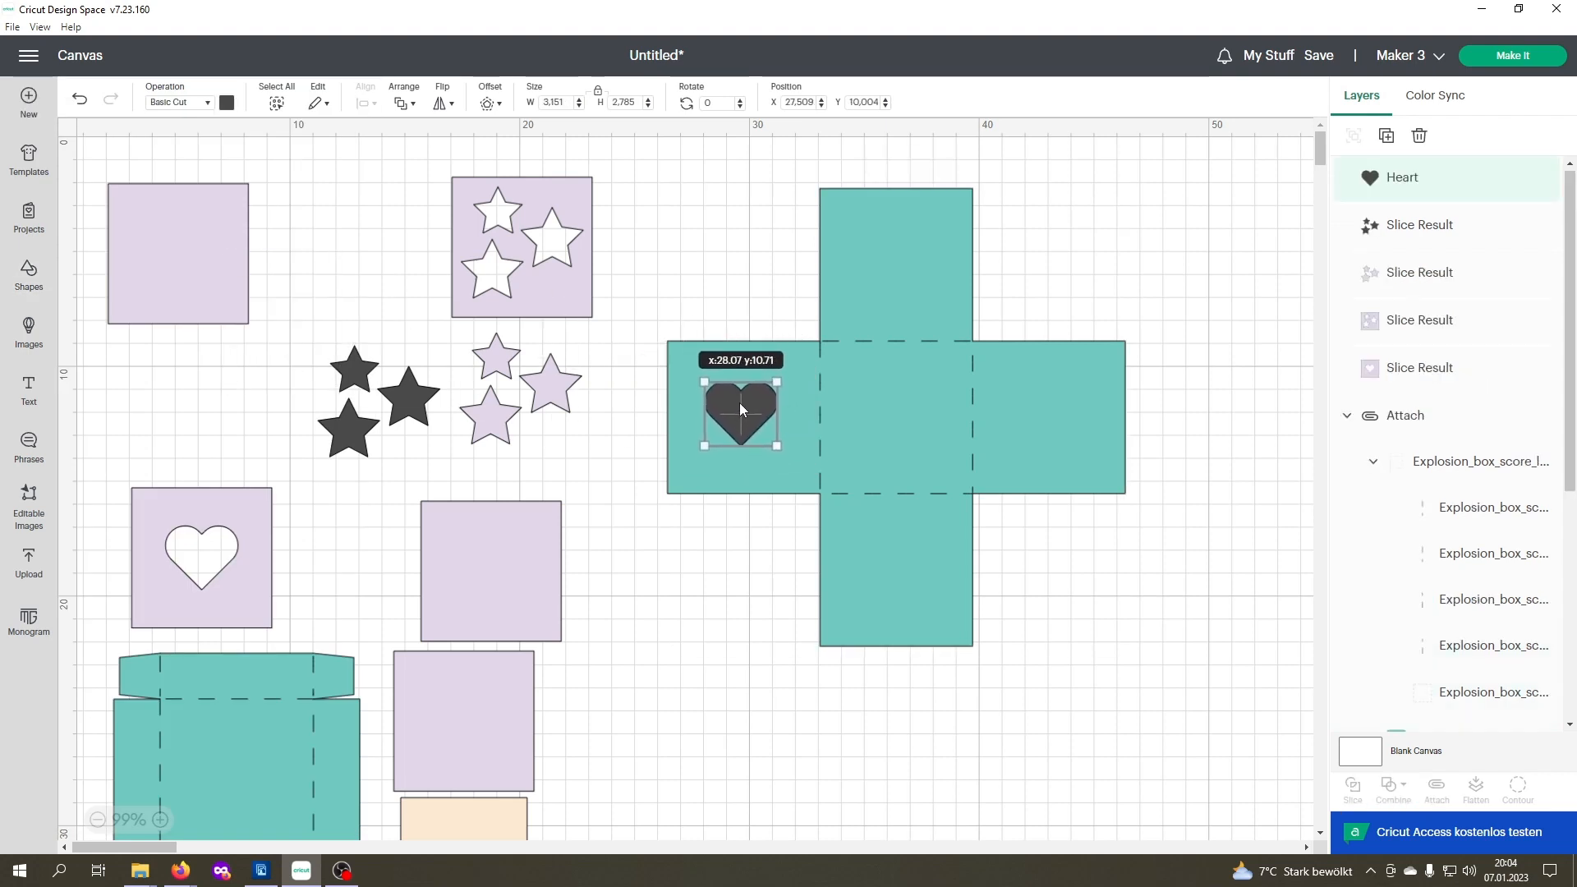
Step: Detach the teal cross from its score lines so that the heart can be sliced out of it
{"action": "left_click", "coordinate": [717, 367]}
{"action": "left_click_drag", "start_coordinate": [645, 152], "coordinate": [1204, 694]}
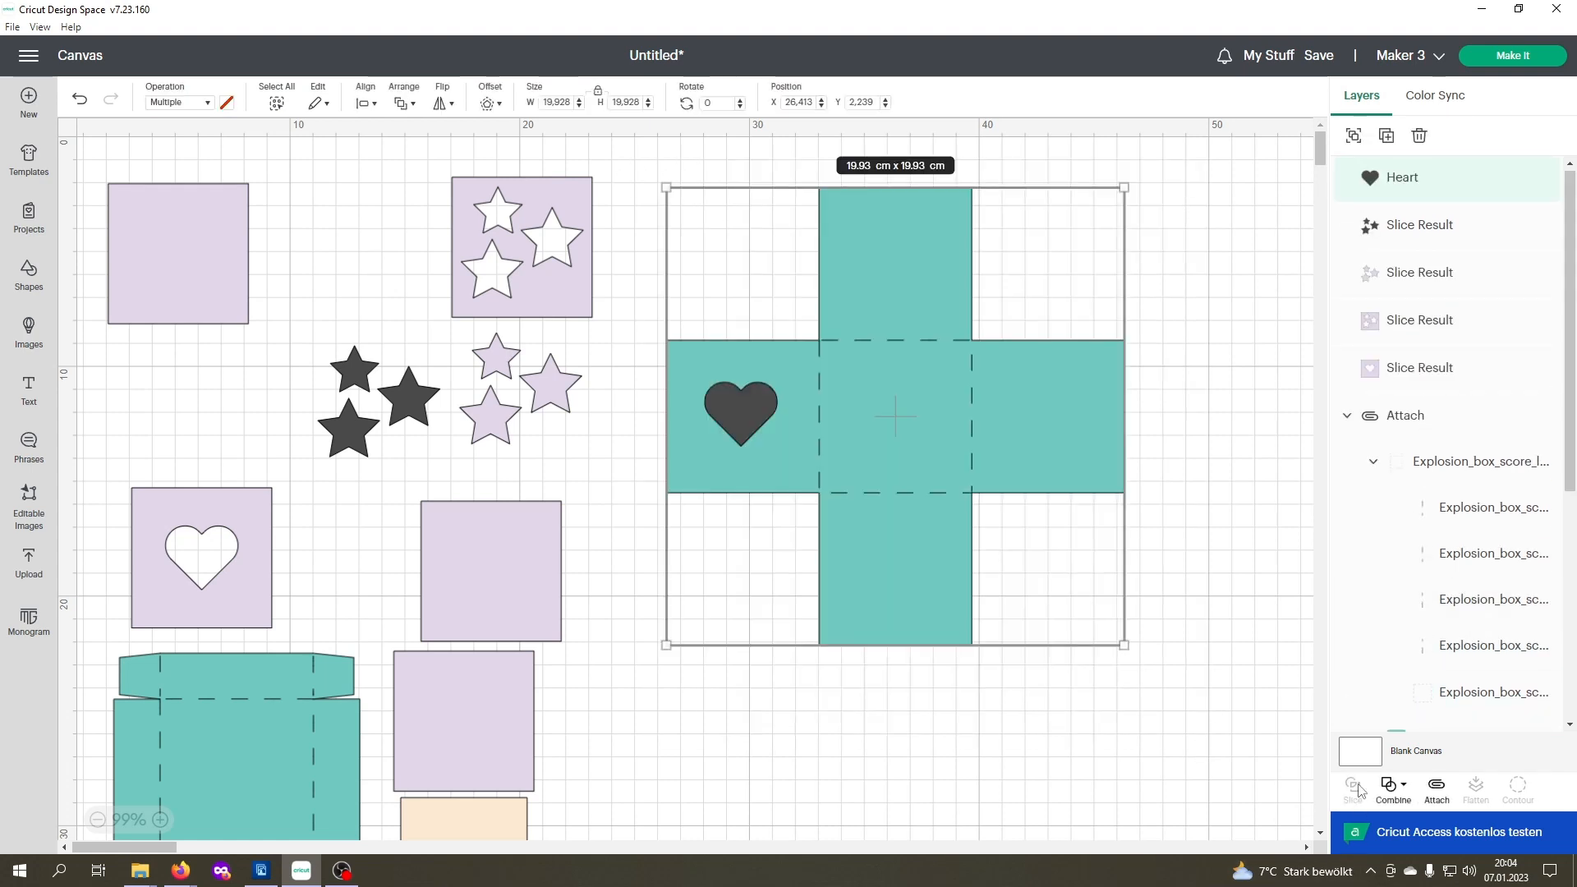
{"action": "scroll", "coordinate": [1437, 380], "scroll_direction": "down", "scroll_amount": 5}
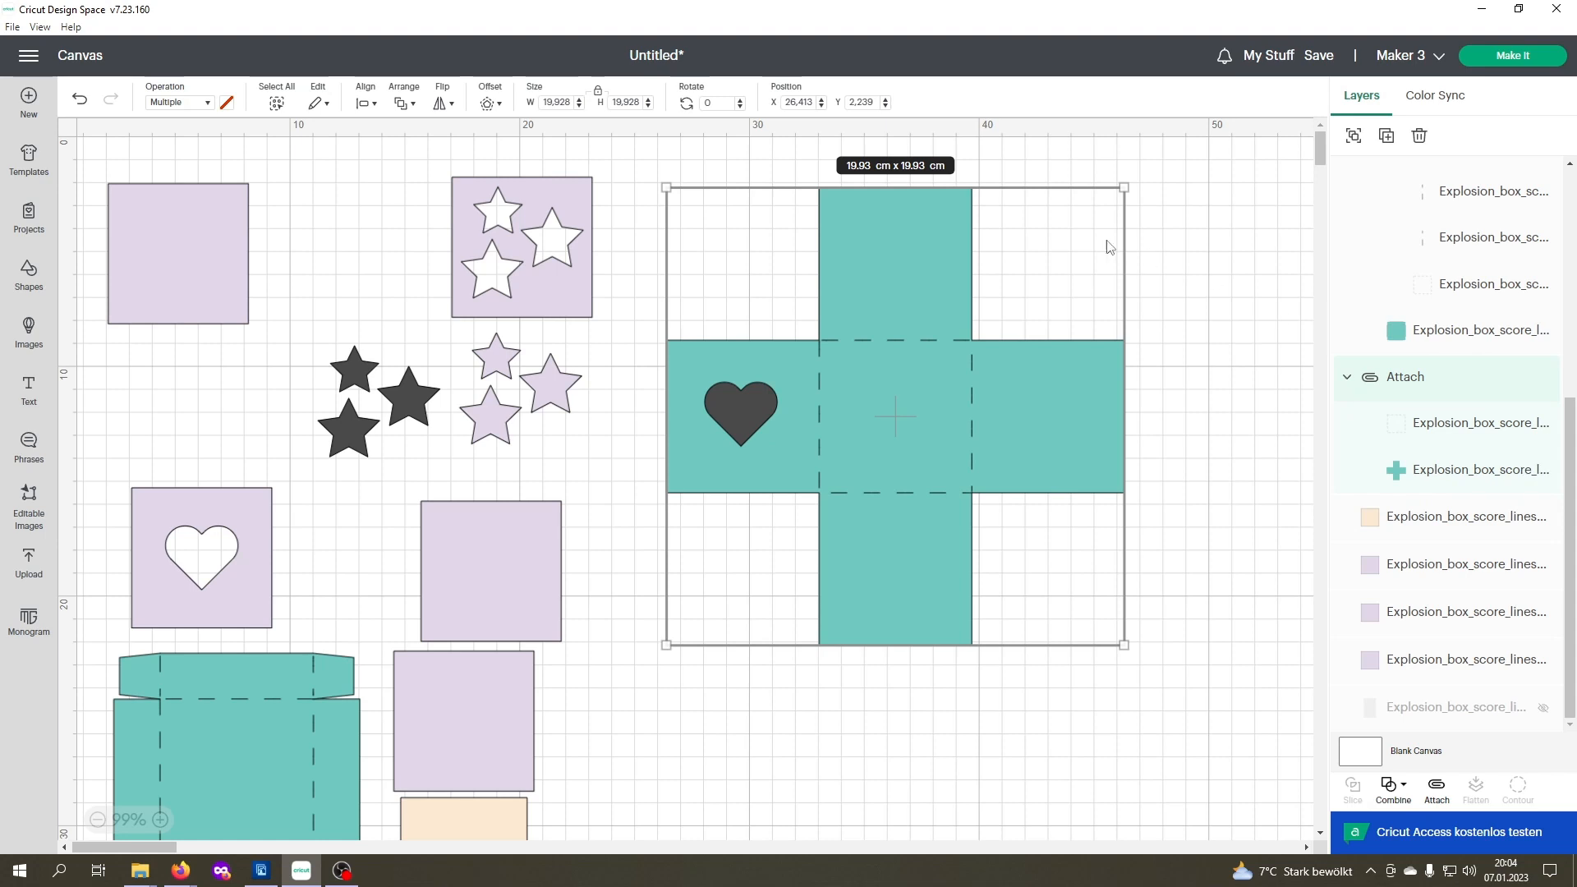
{"action": "left_click", "coordinate": [1145, 264]}
{"action": "left_click", "coordinate": [1067, 364]}
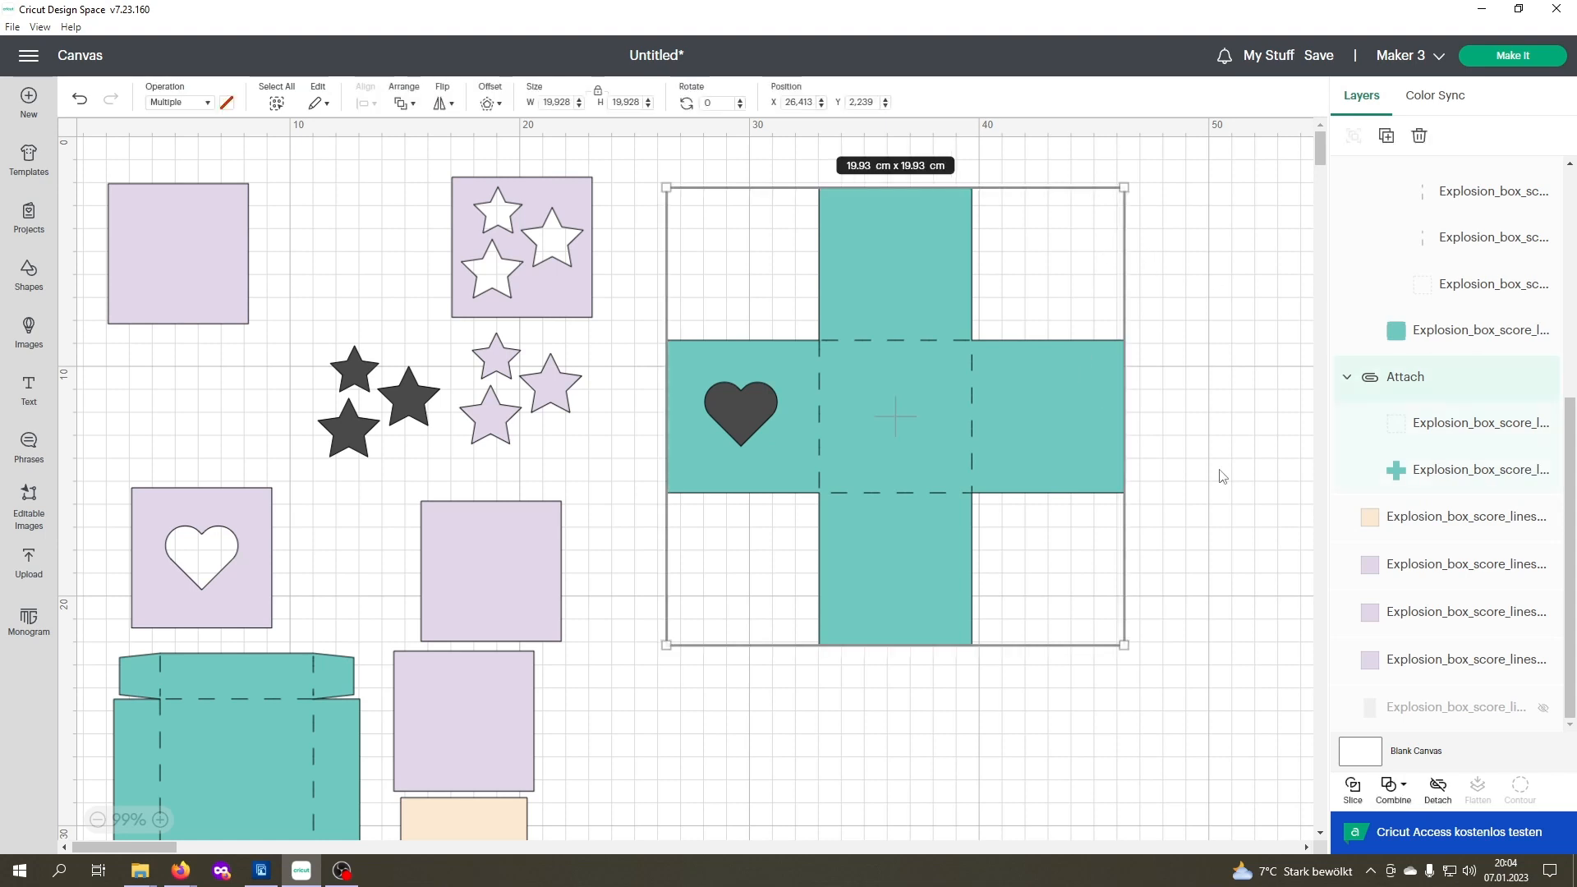
{"action": "left_click", "coordinate": [1440, 793]}
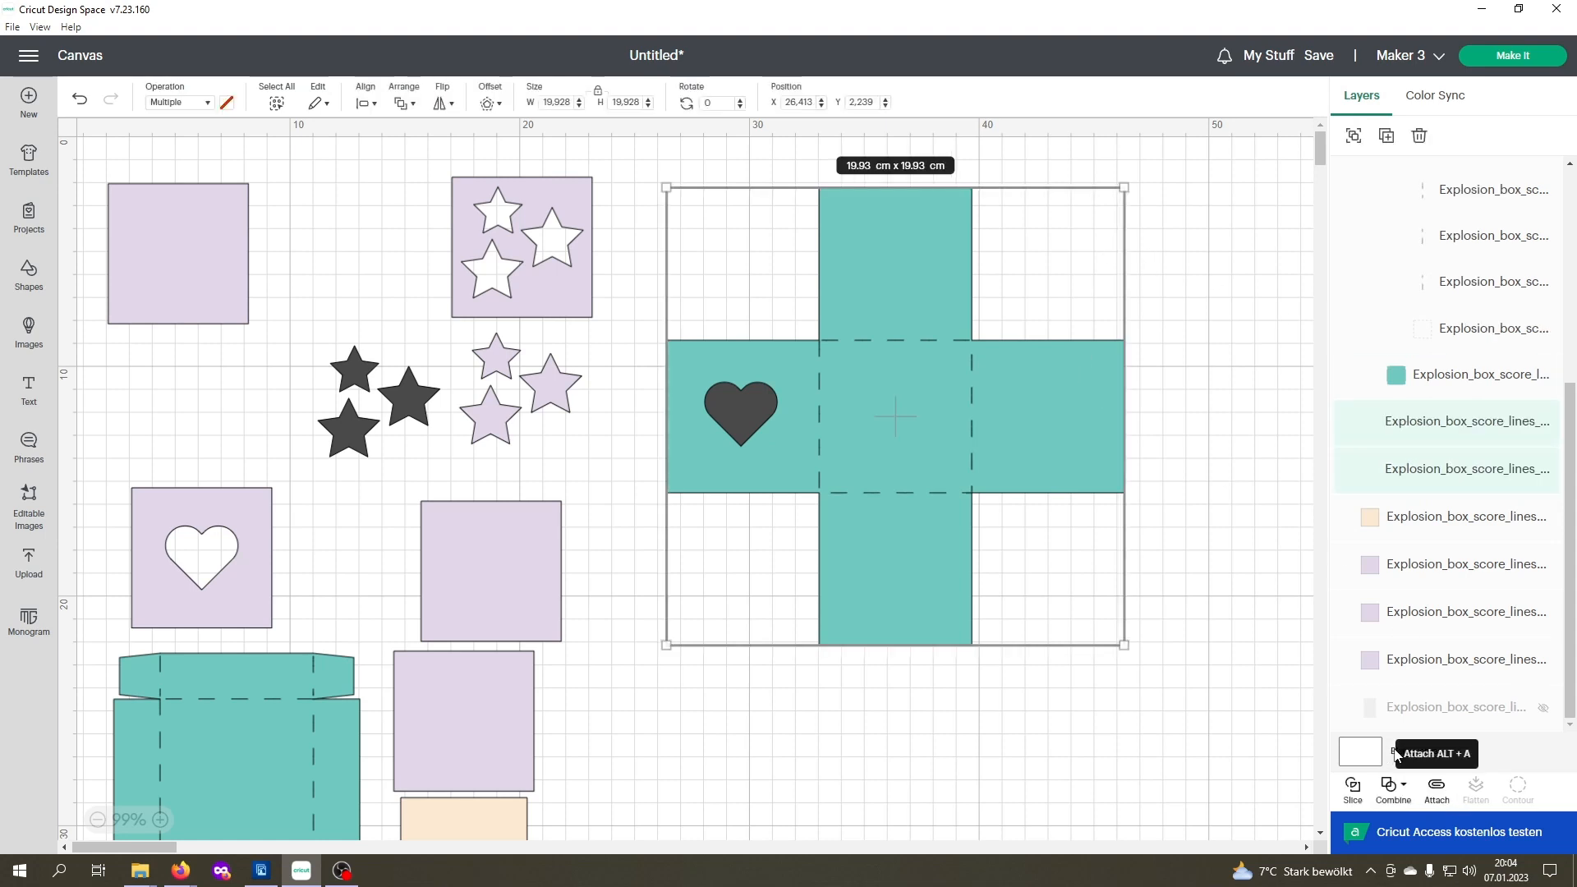
Step: Move the detached teal cross away from its score lines to check the separation, and undo the move
{"action": "left_click", "coordinate": [1232, 448]}
{"action": "left_click_drag", "start_coordinate": [708, 251], "coordinate": [732, 490]}
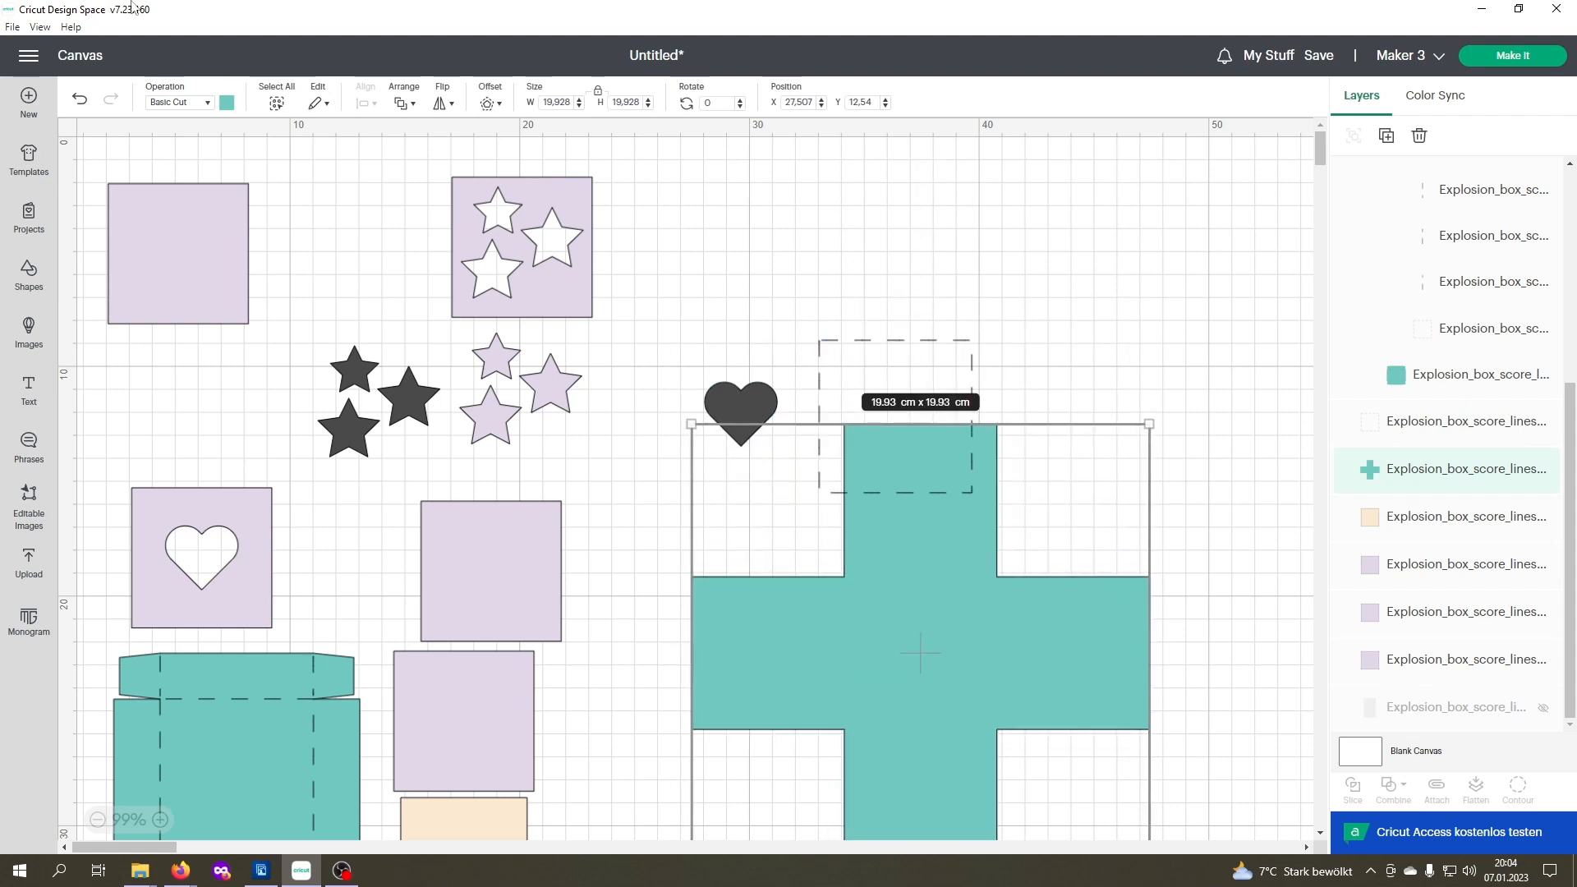
{"action": "left_click", "coordinate": [86, 104]}
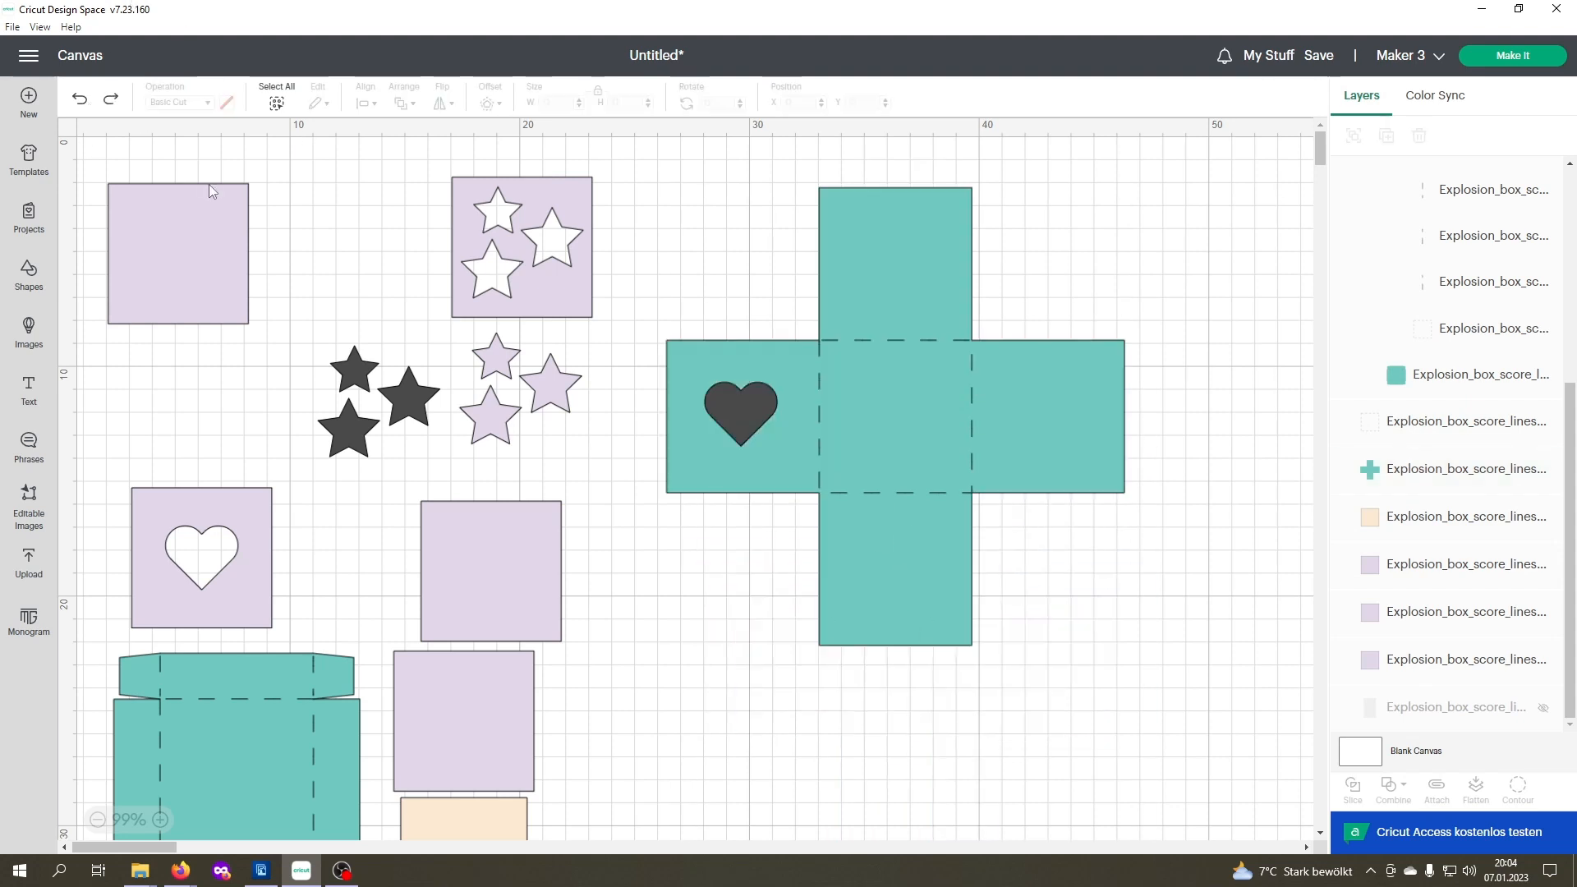
Step: Slice the heart out of the teal cross and move the dark and teal heart pieces off its left panel
{"action": "left_click", "coordinate": [744, 420]}
{"action": "left_click", "coordinate": [893, 570], "text": "shift"}
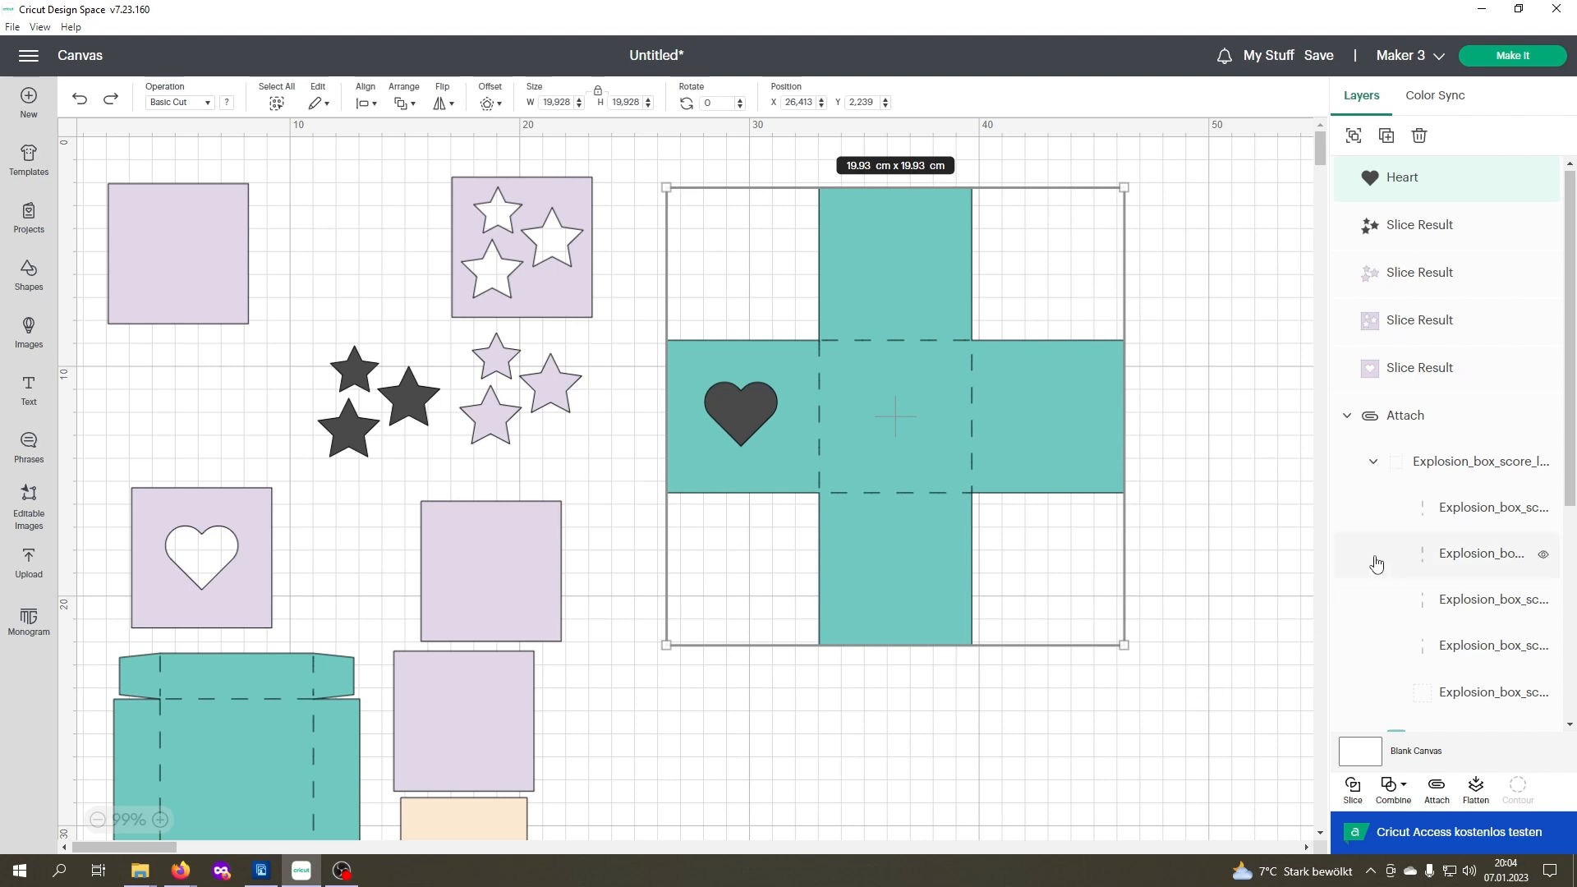
{"action": "left_click", "coordinate": [1353, 790]}
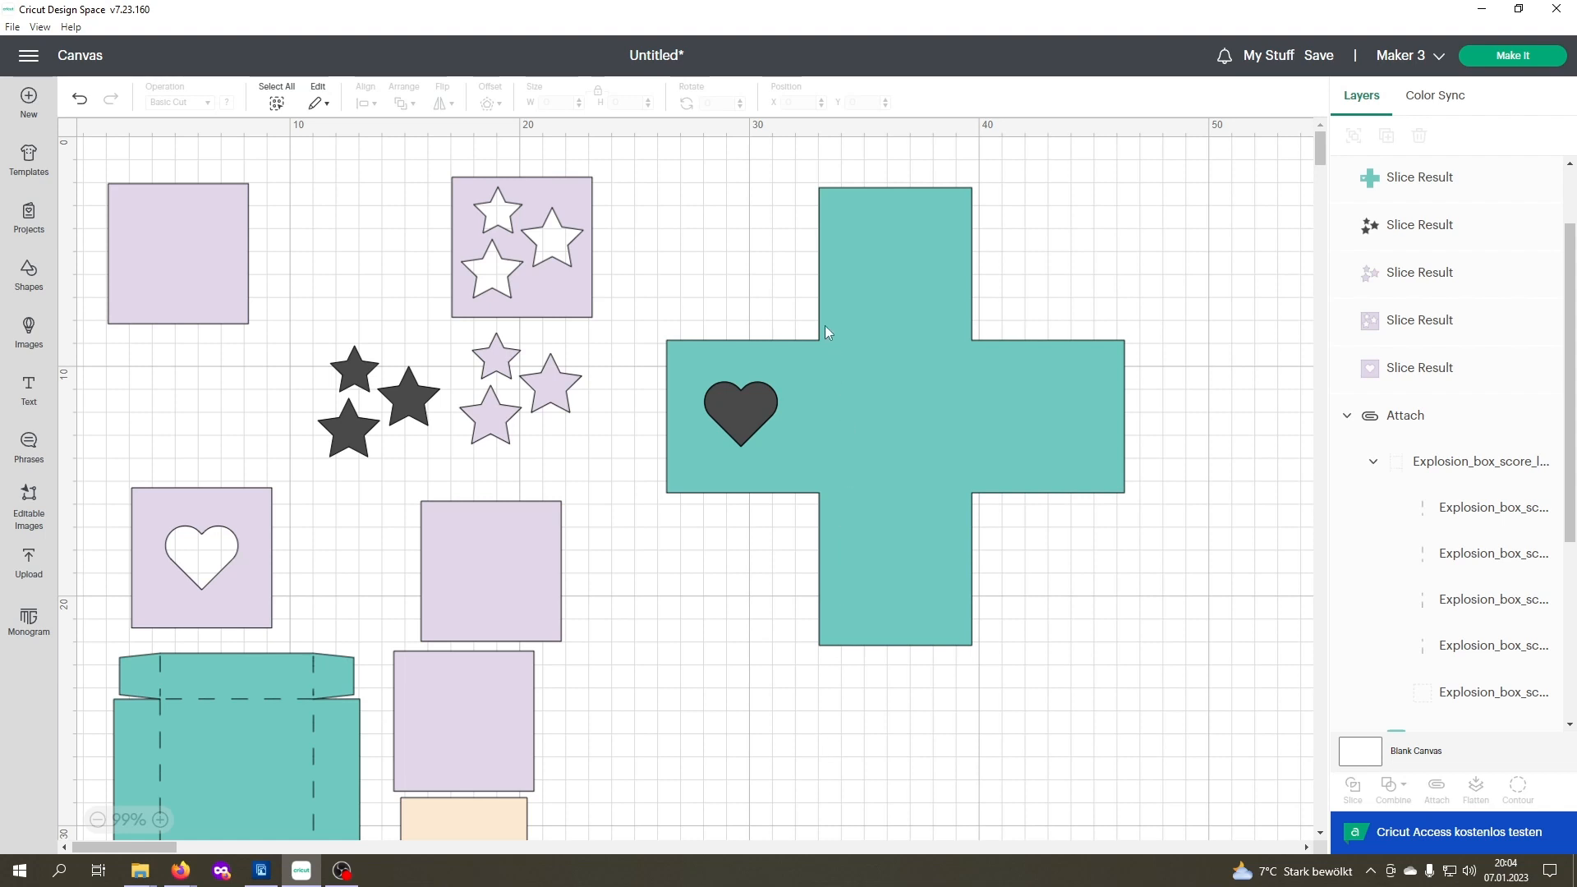
{"action": "left_click_drag", "start_coordinate": [743, 402], "coordinate": [619, 623]}
{"action": "left_click_drag", "start_coordinate": [739, 404], "coordinate": [711, 604]}
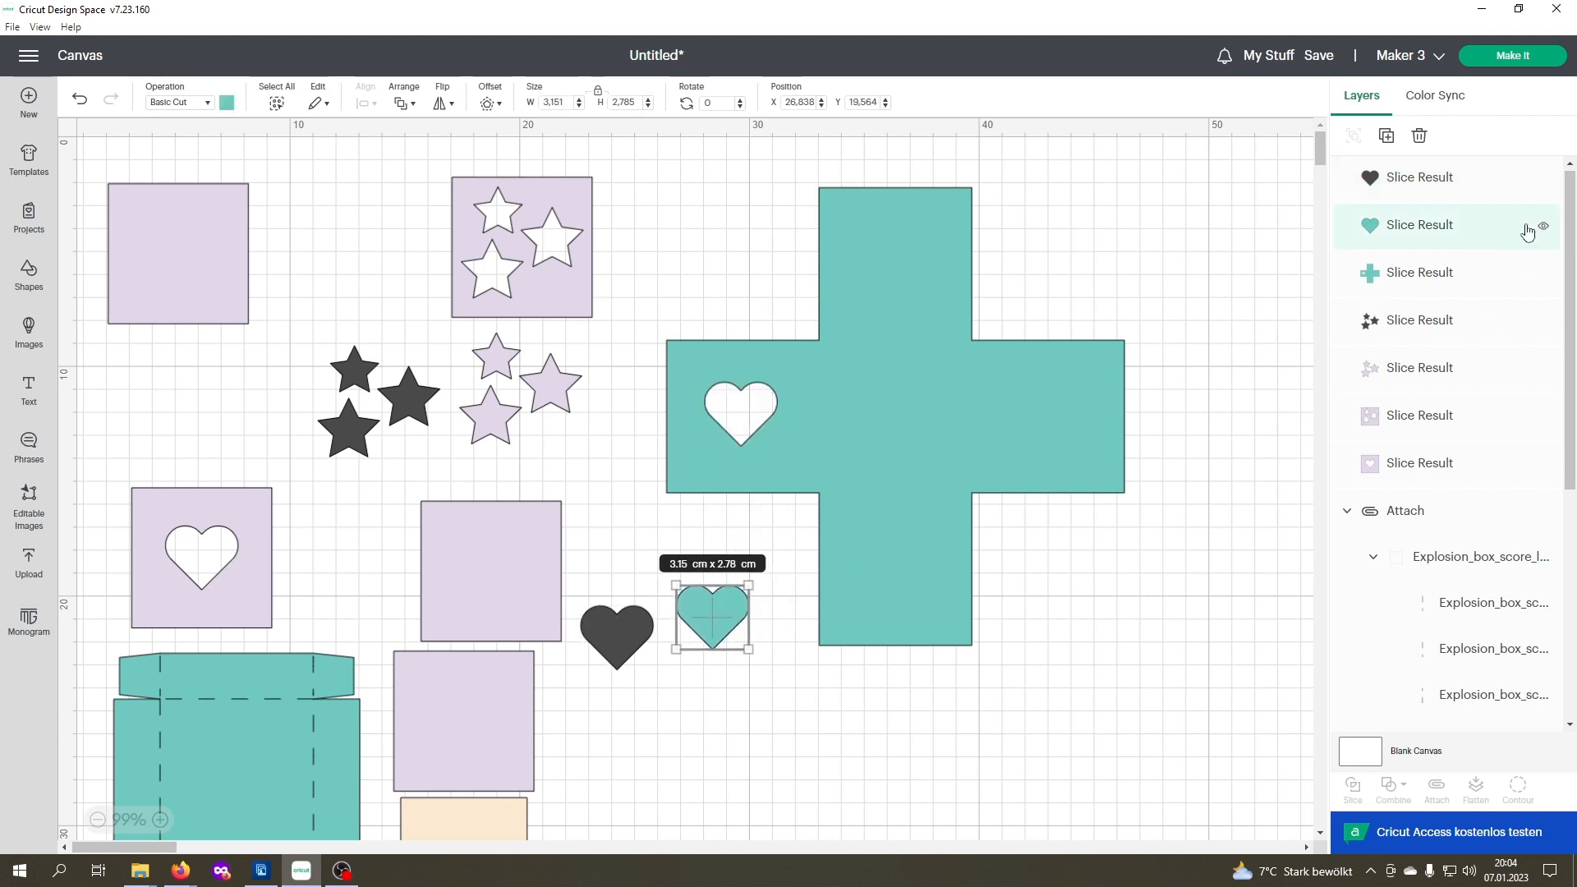
Step: Move the cross's square score-line layer up the layer order to directly above the heart-cut teal cross
{"action": "scroll", "coordinate": [1479, 443], "scroll_direction": "down", "scroll_amount": 8}
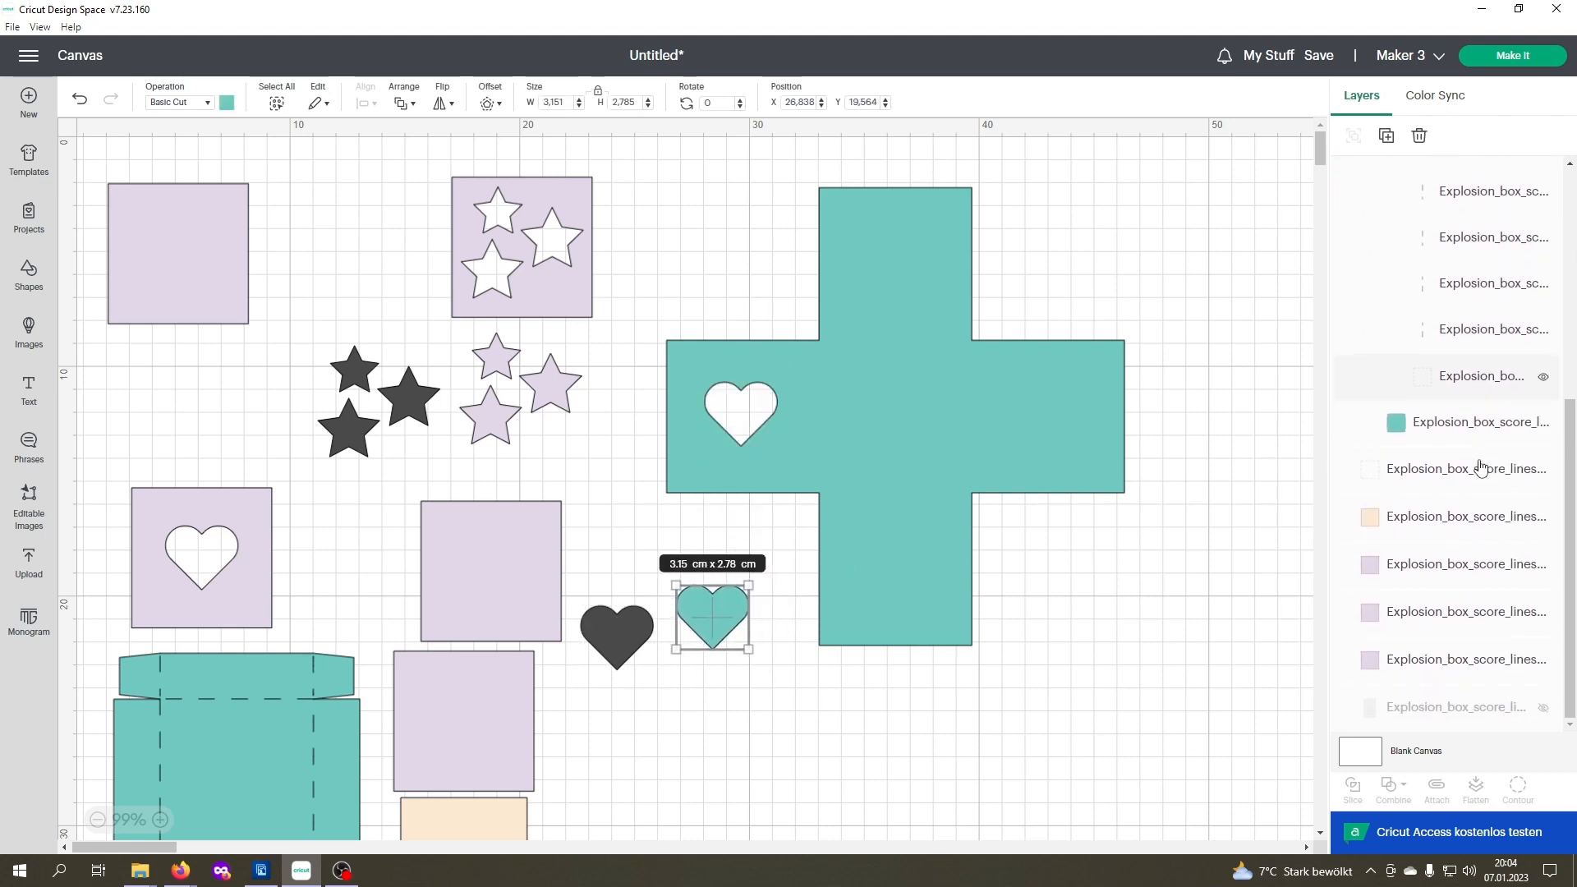
{"action": "left_click", "coordinate": [1462, 470]}
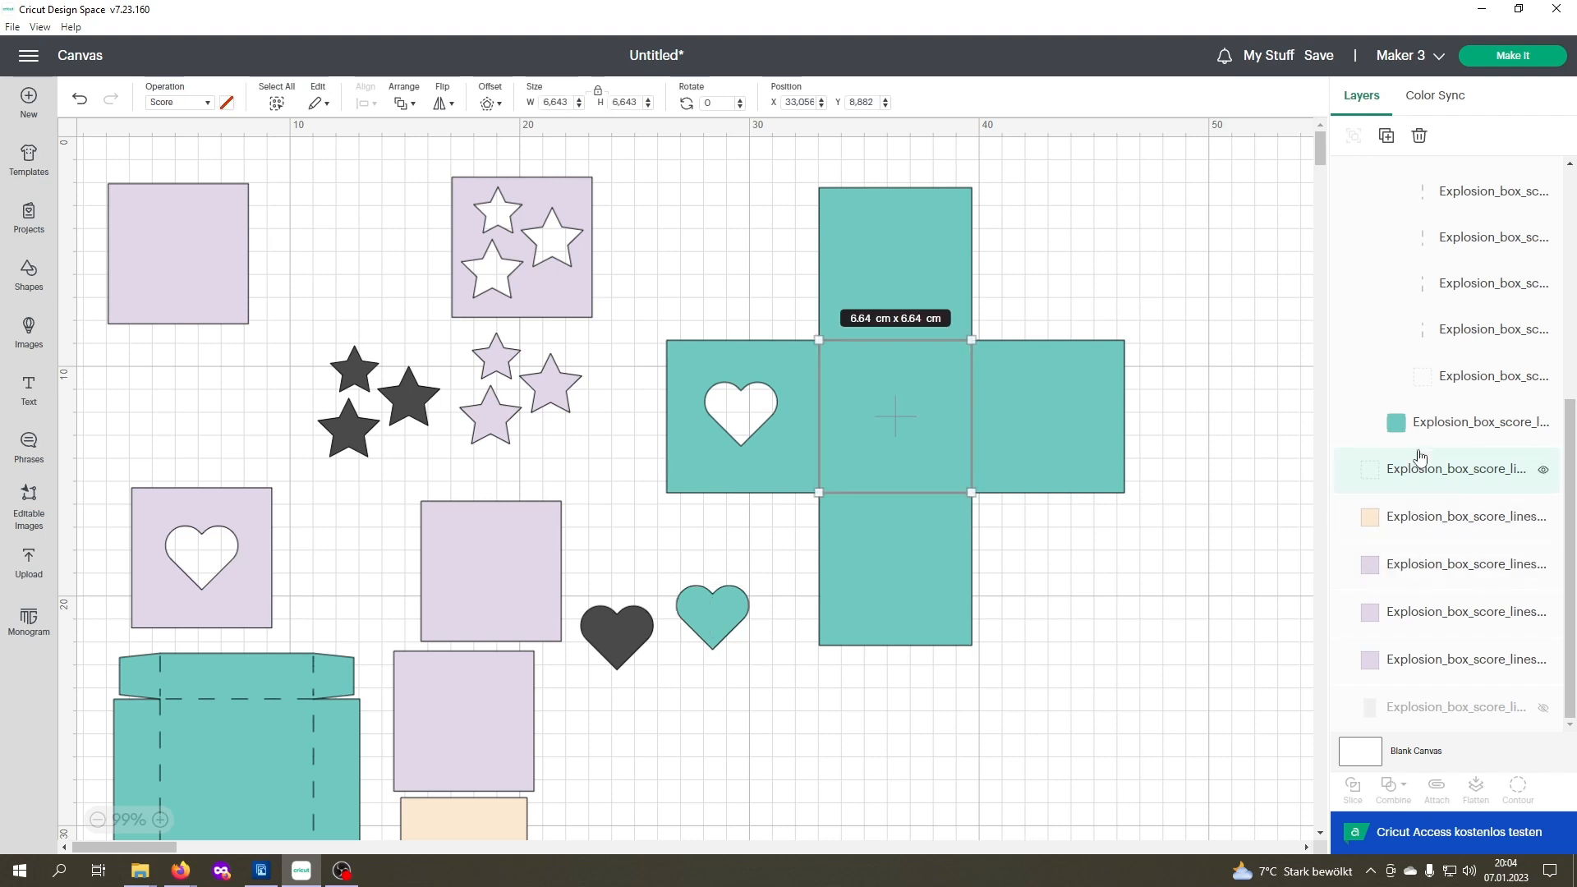
{"action": "scroll", "coordinate": [1423, 569], "scroll_direction": "up", "scroll_amount": 1}
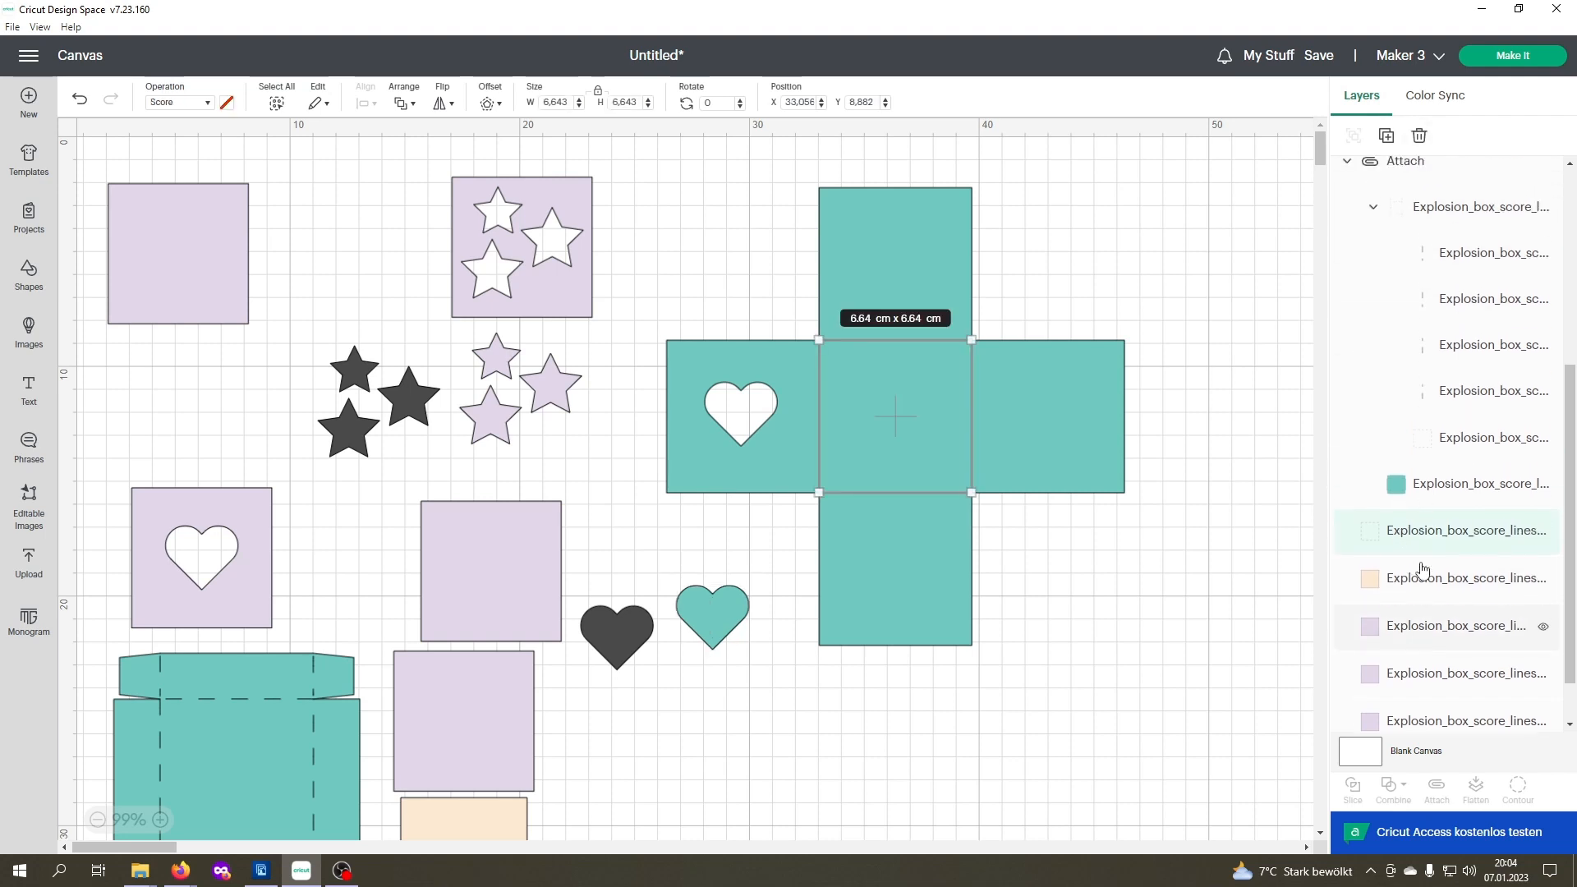
{"action": "scroll", "coordinate": [1423, 569], "scroll_direction": "up", "scroll_amount": 1}
{"action": "left_click_drag", "start_coordinate": [1422, 563], "coordinate": [1347, 223]}
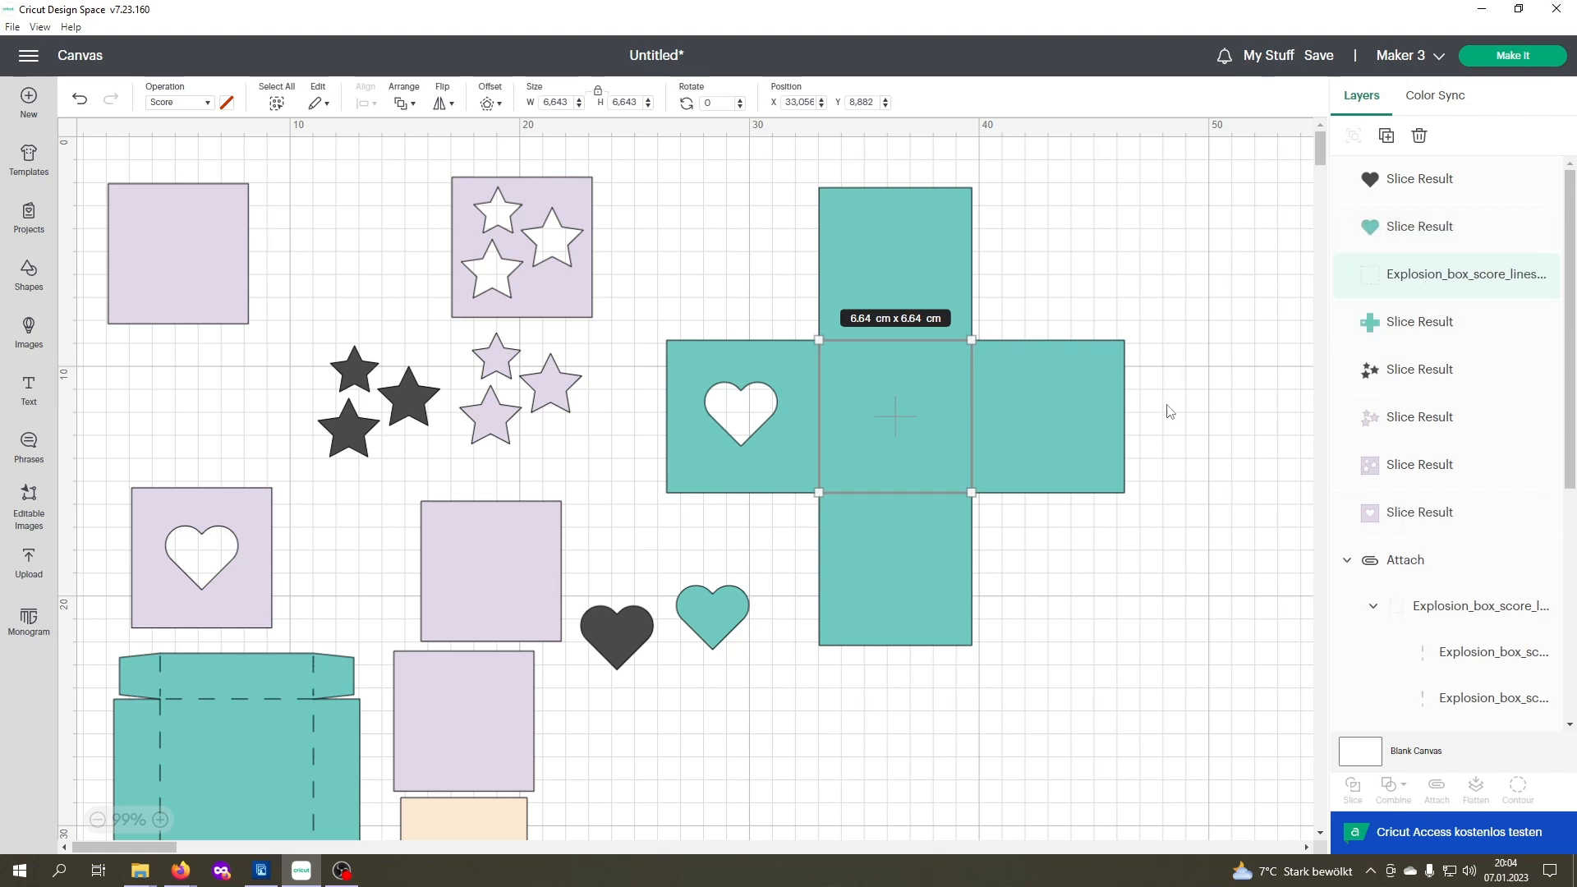
{"action": "left_click", "coordinate": [1143, 271]}
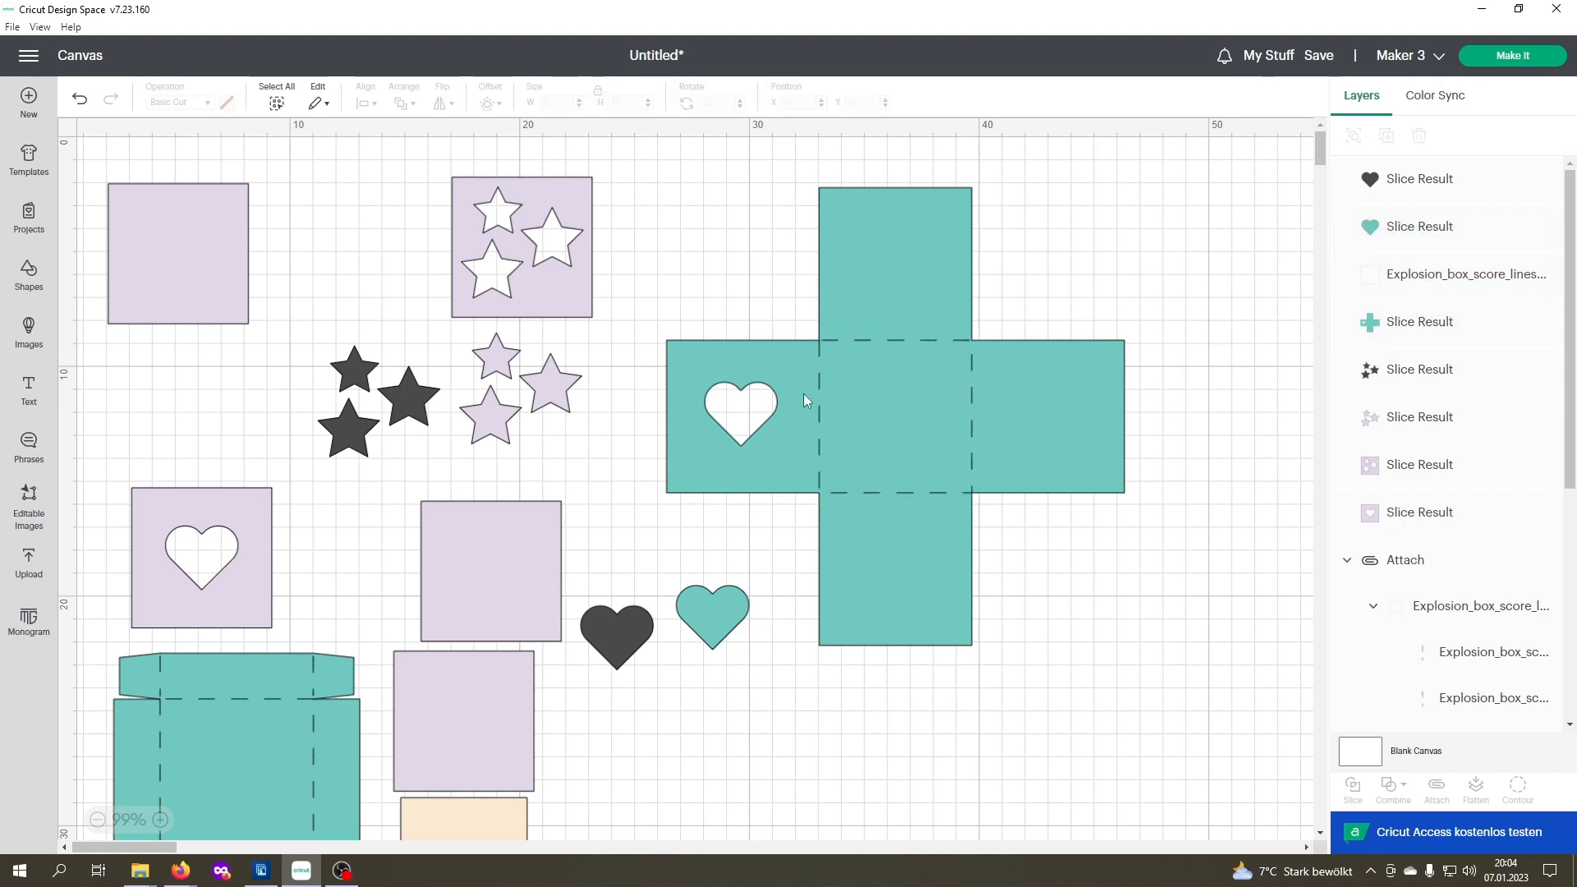
Step: Attach the square score lines to the heart-cut teal cross
{"action": "left_click_drag", "start_coordinate": [752, 187], "coordinate": [946, 417]}
{"action": "left_click", "coordinate": [79, 99]}
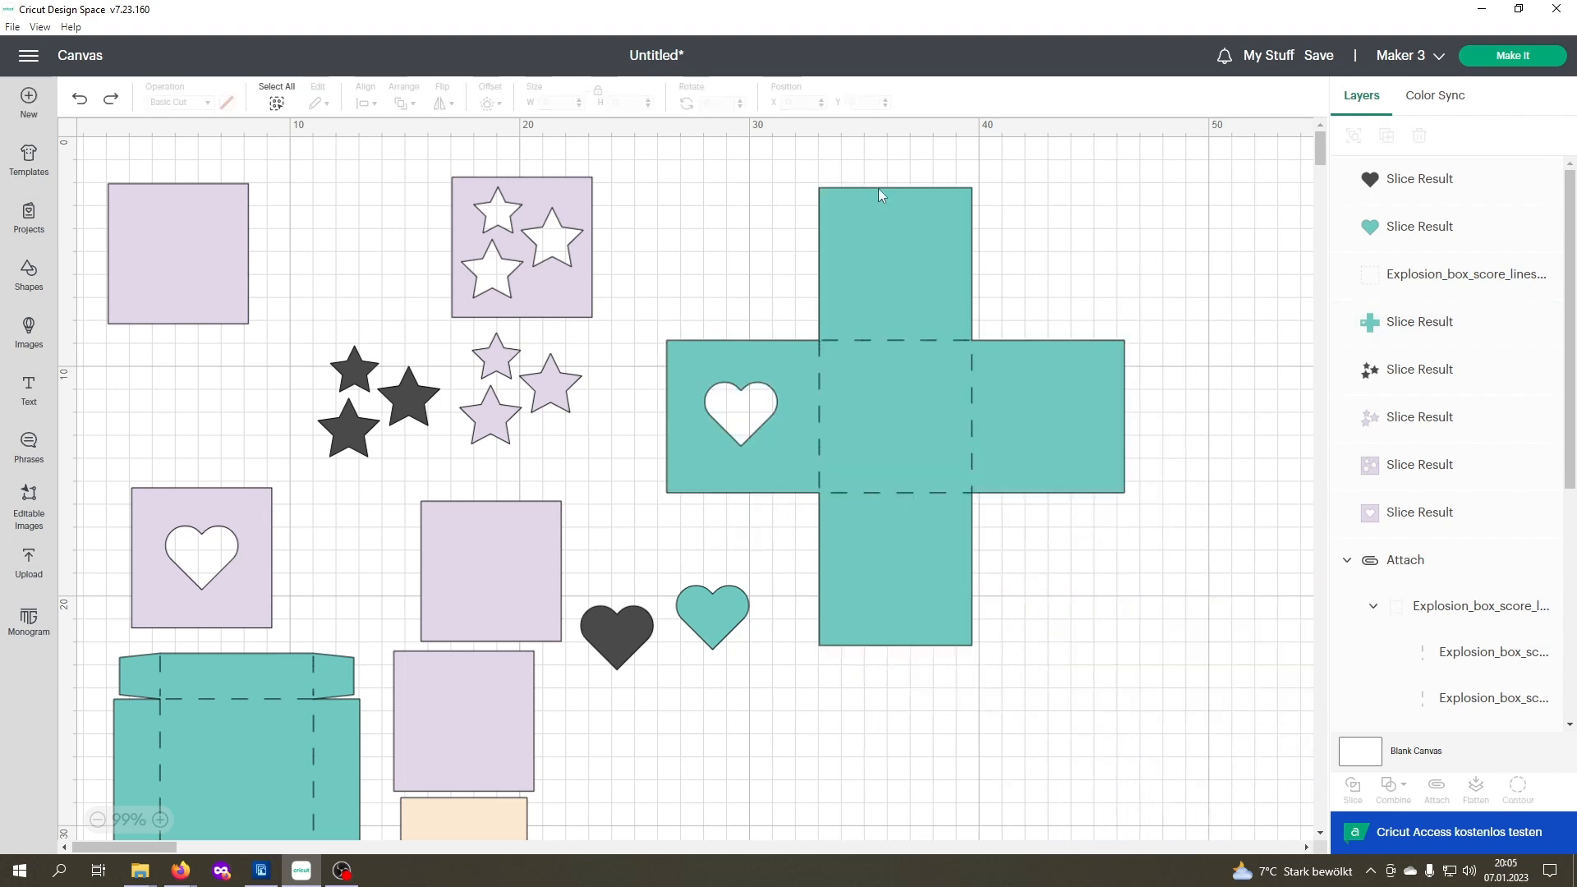
{"action": "left_click", "coordinate": [943, 342], "text": "shift"}
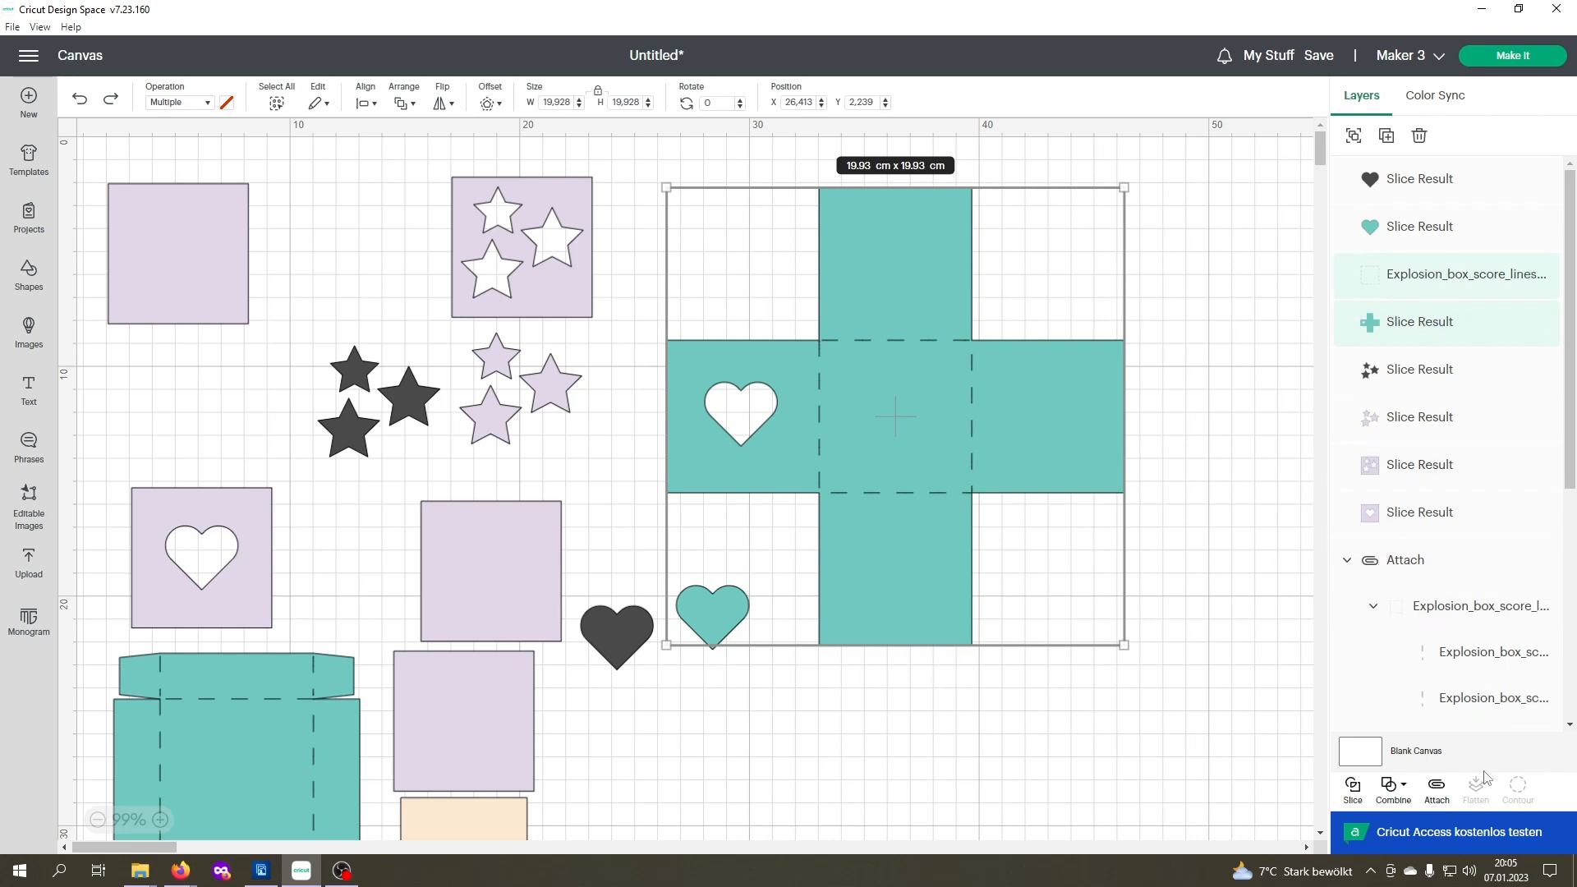
{"action": "left_click", "coordinate": [1437, 790]}
{"action": "left_click", "coordinate": [1083, 726]}
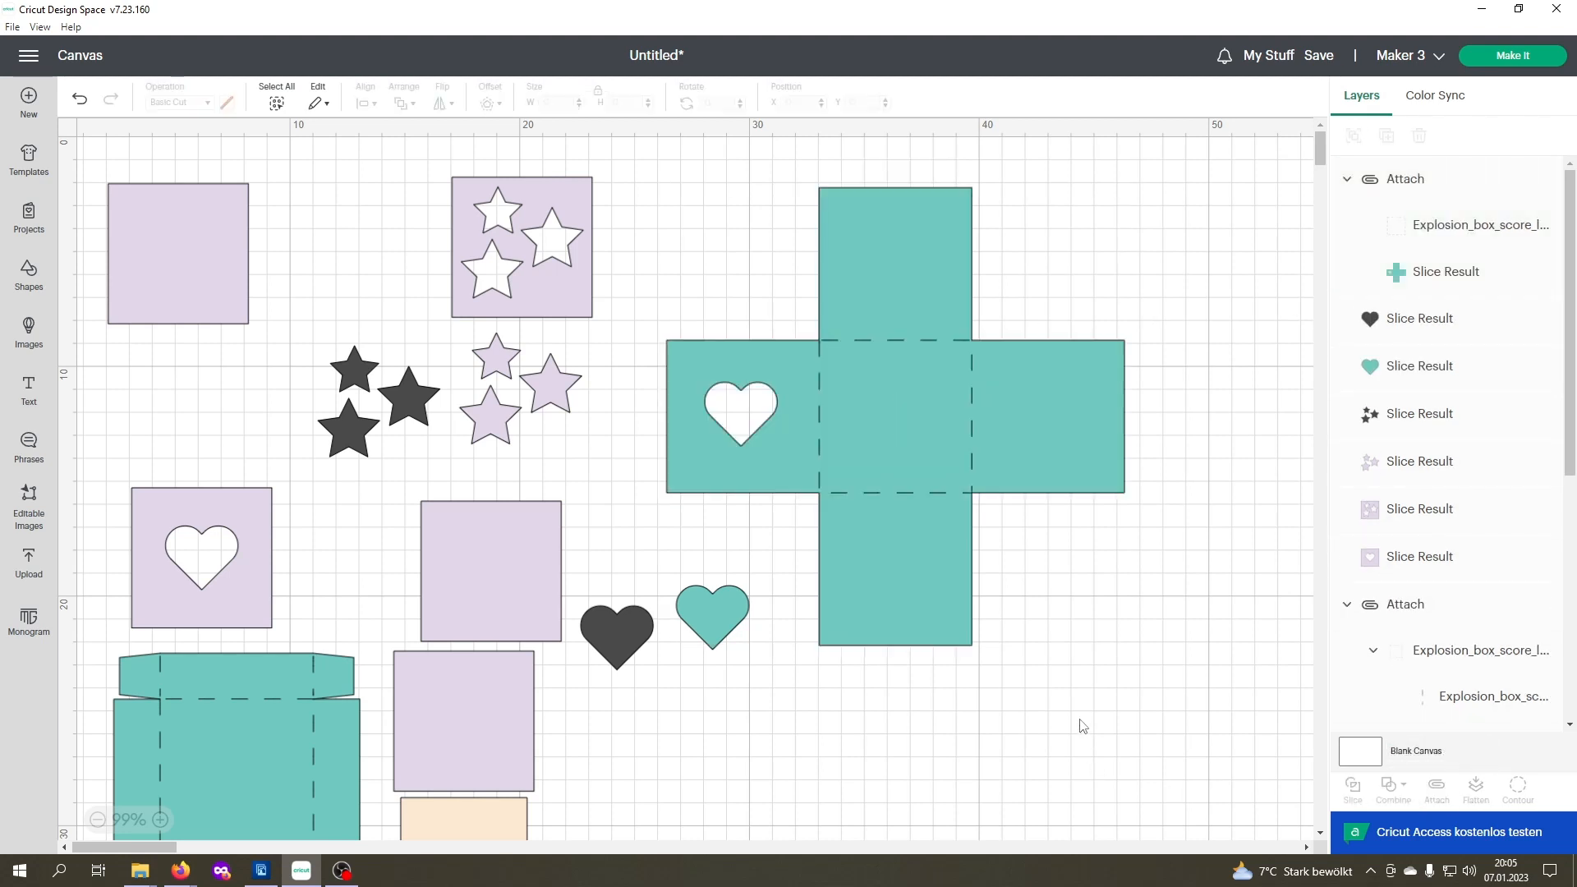
Step: Delete the leftover dark heart beside the teal cross
{"action": "left_click", "coordinate": [687, 618]}
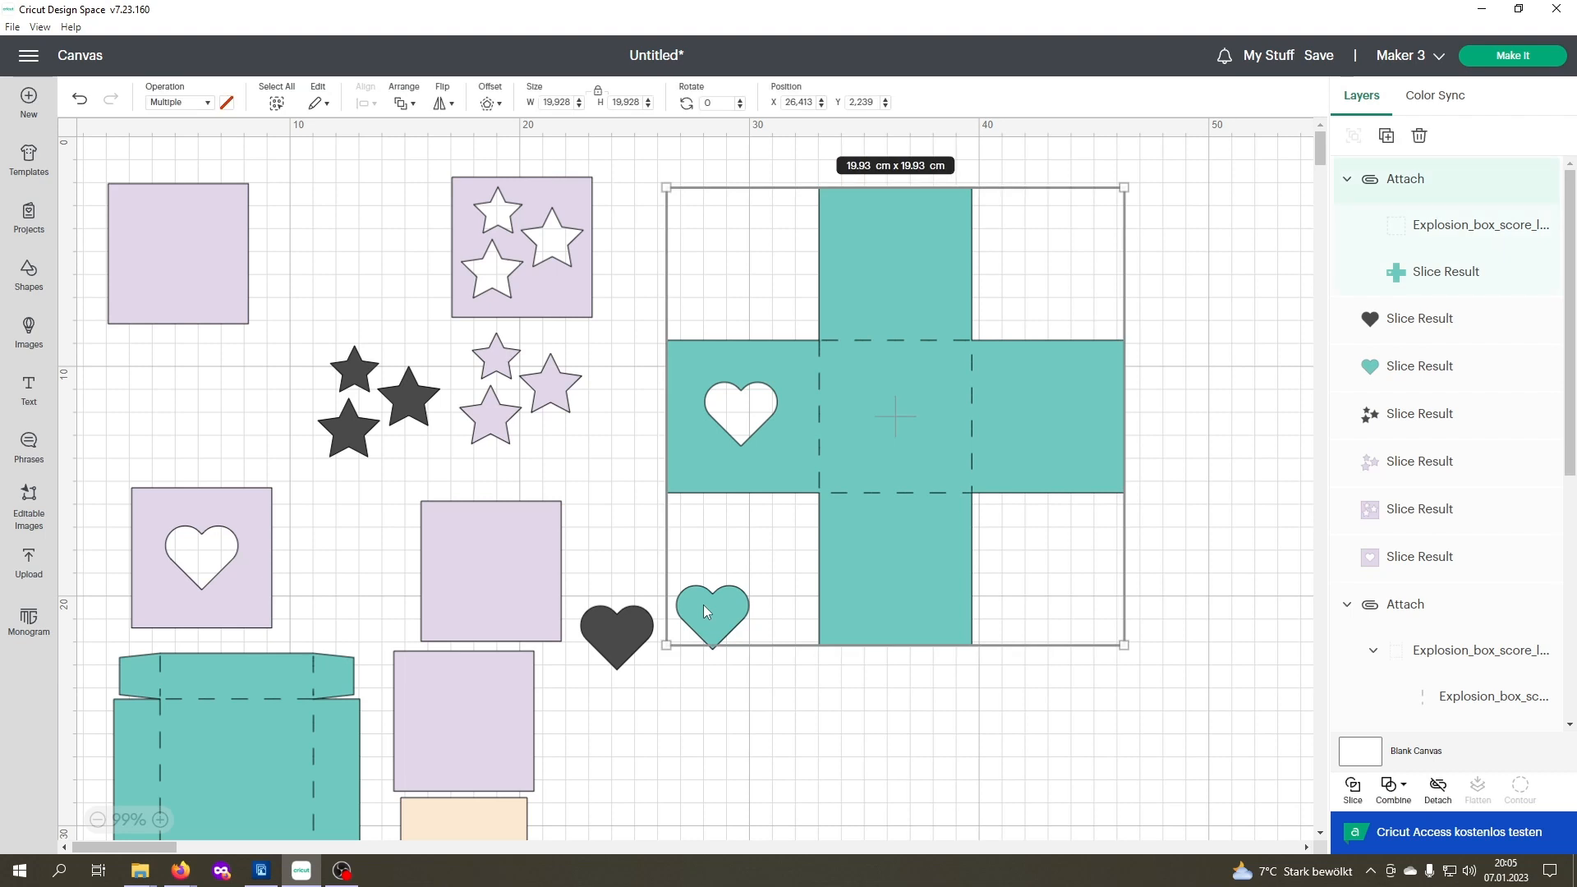
{"action": "left_click", "coordinate": [643, 687]}
{"action": "left_click", "coordinate": [647, 659]}
{"action": "key", "text": "Delete"}
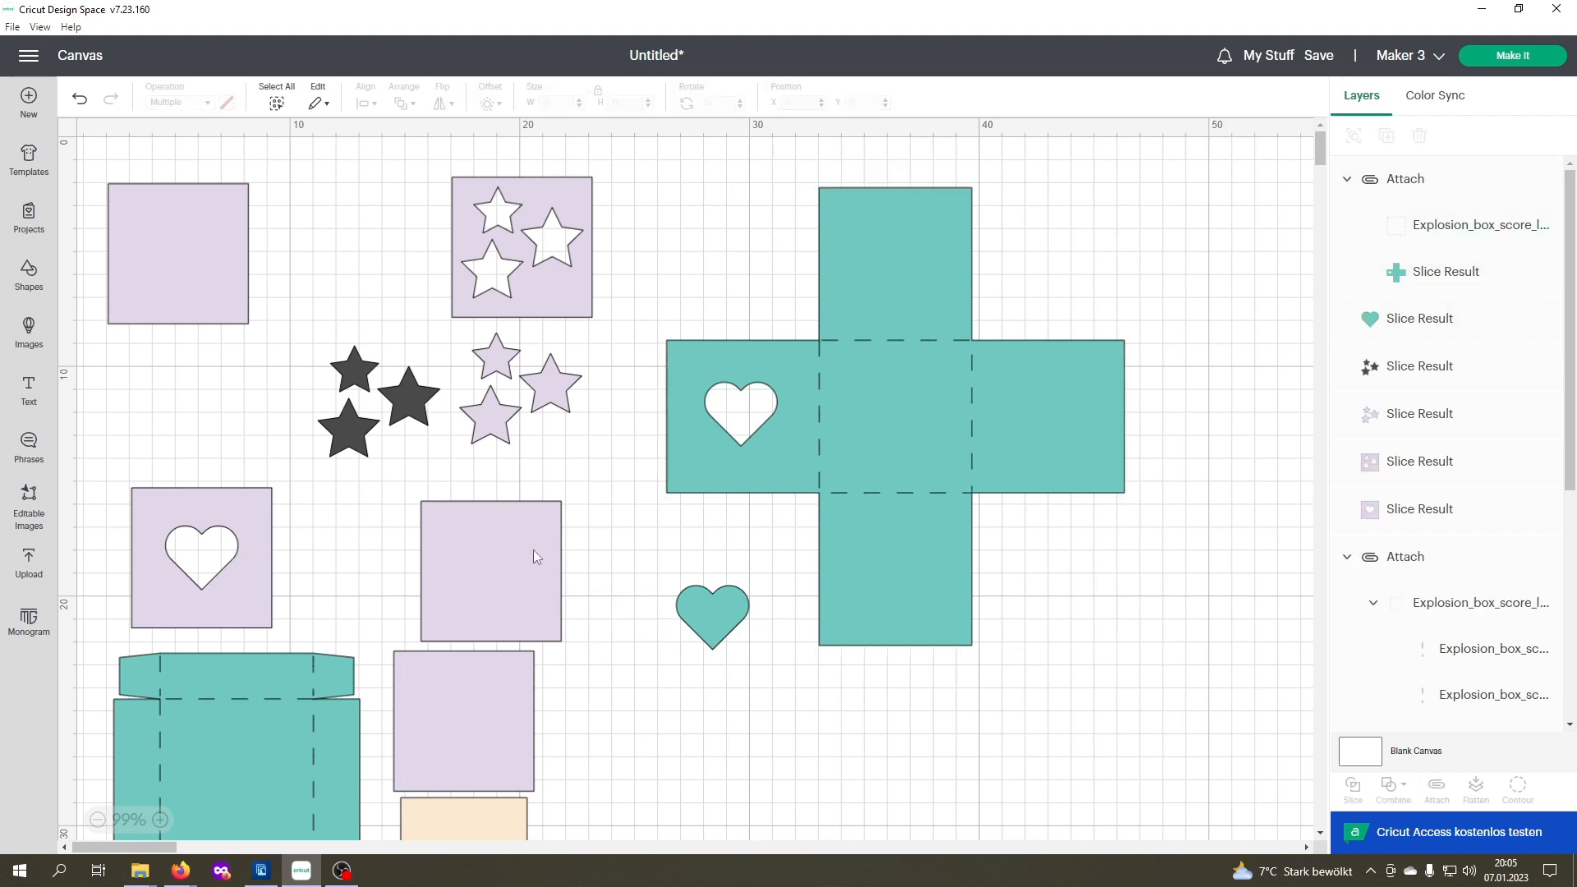